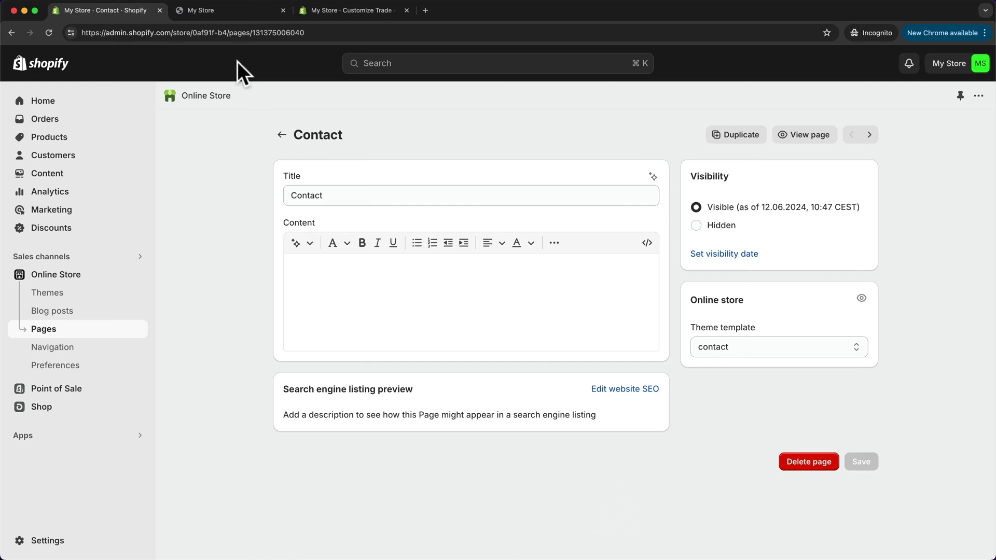
View the storefront's header menu, and open the Main menu for editing in the online store's navigation settings
left_click(224, 15)
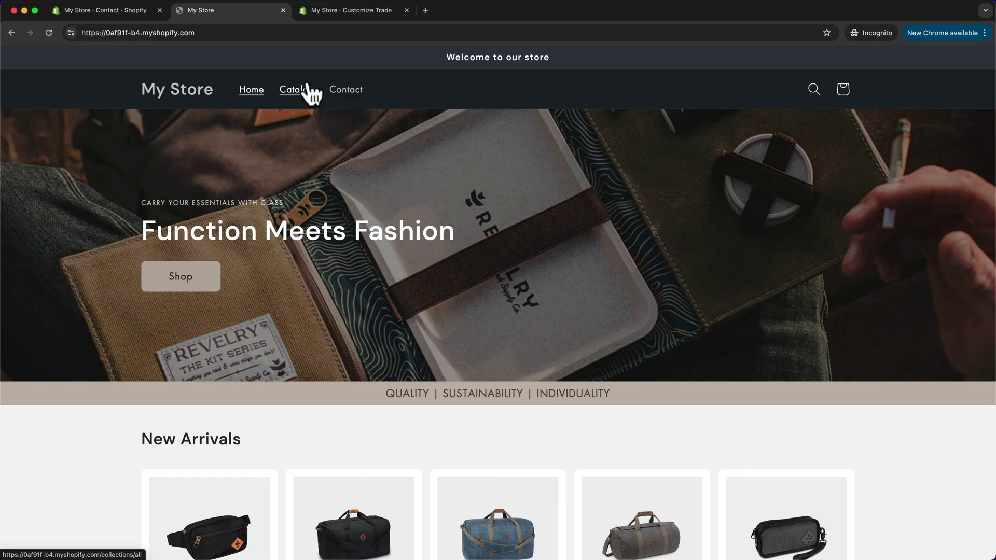
left_click(126, 8)
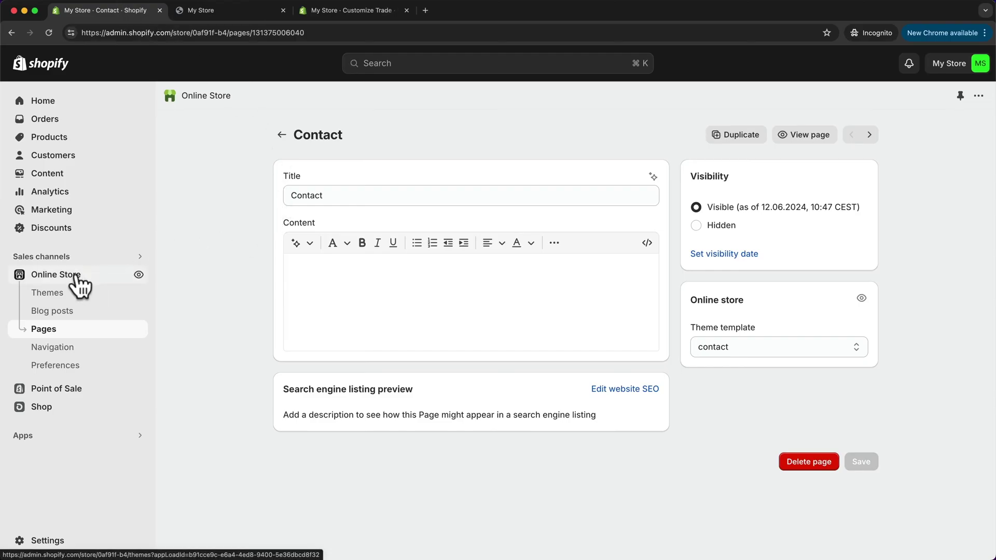
left_click(62, 349)
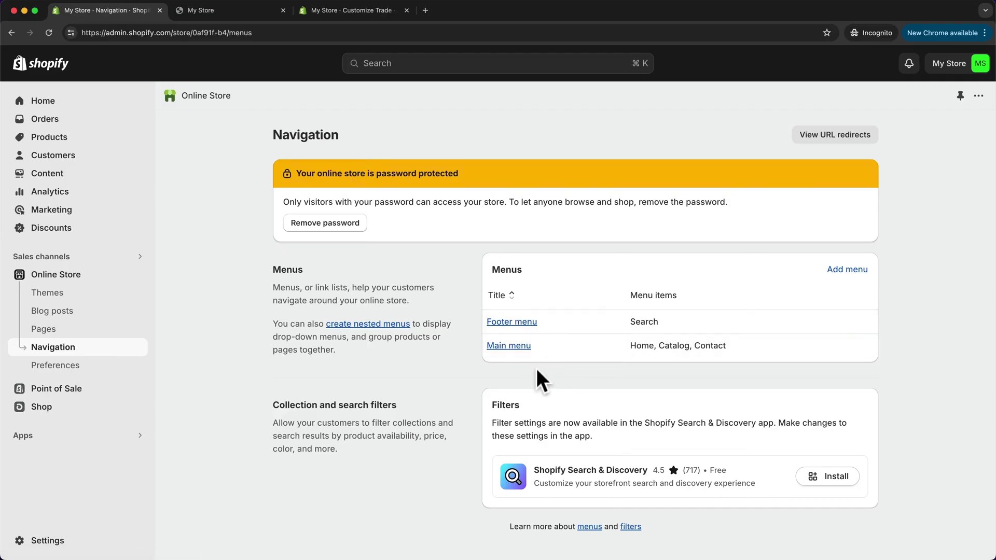
left_click(516, 347)
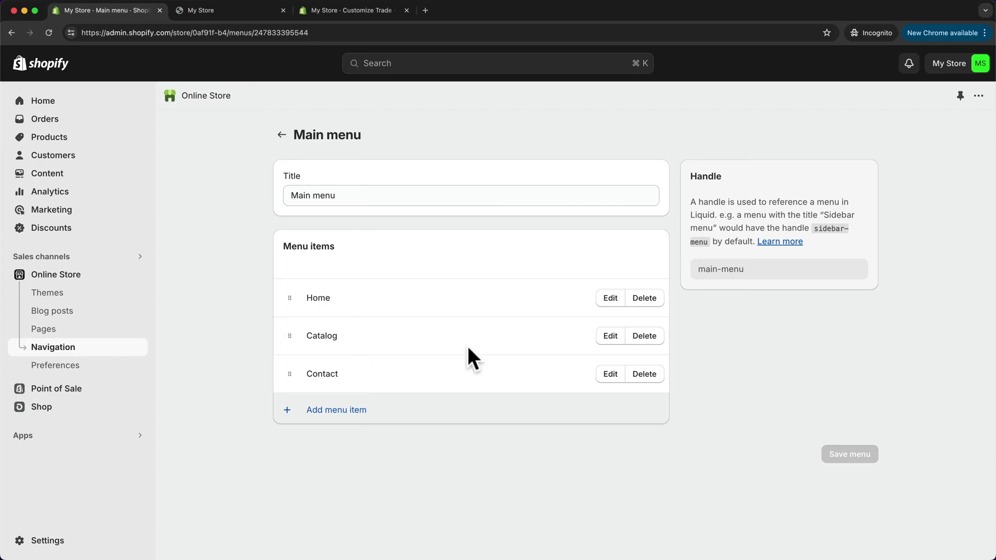
Remove the Home and Catalog items from the Main menu
left_click(643, 301)
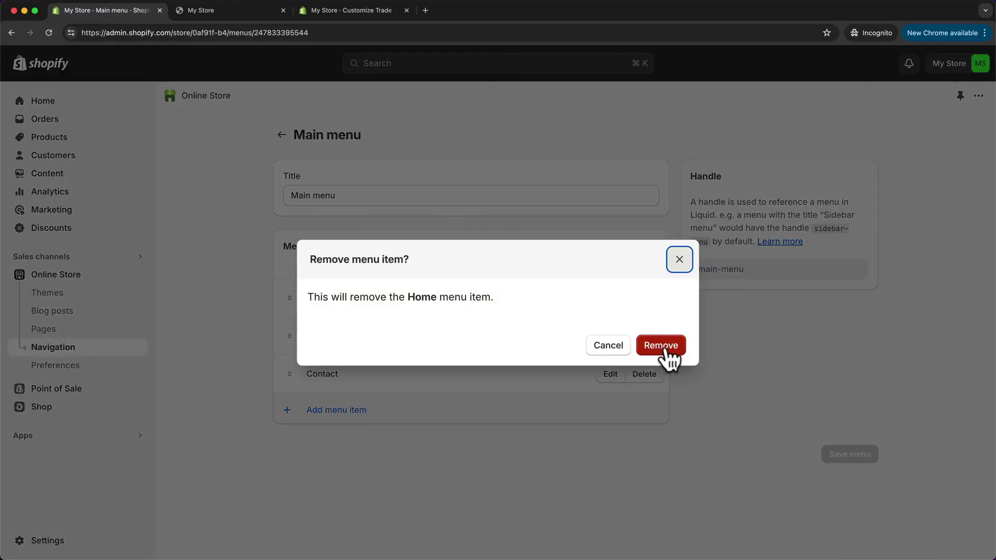
left_click(666, 348)
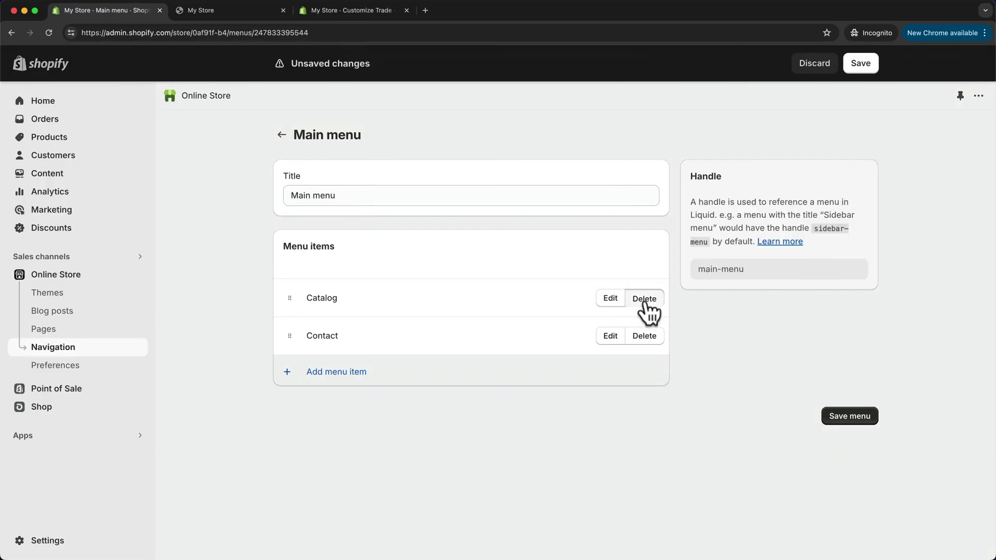
left_click(643, 301)
left_click(660, 346)
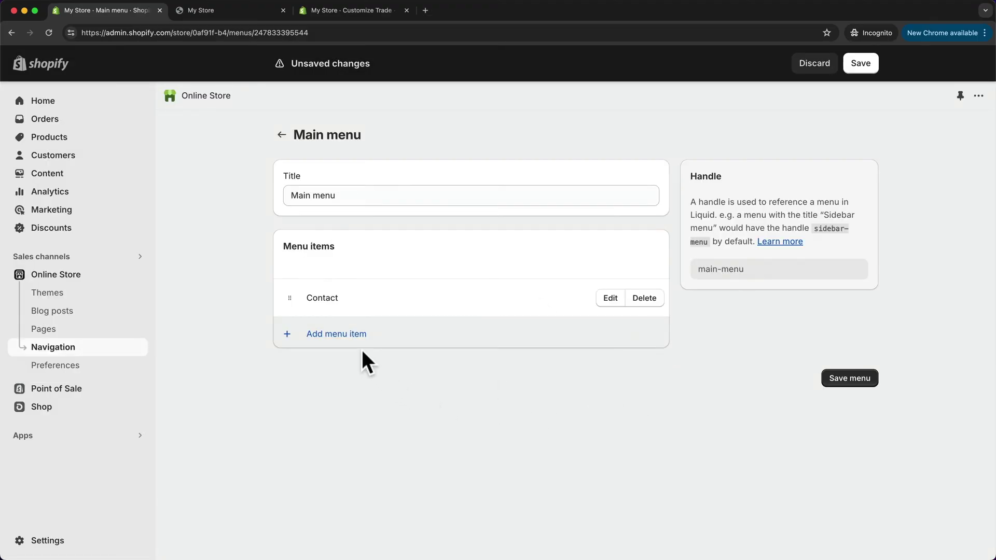
Browse the collections and products available as link targets, and add a menu item linked to the About page
left_click(347, 335)
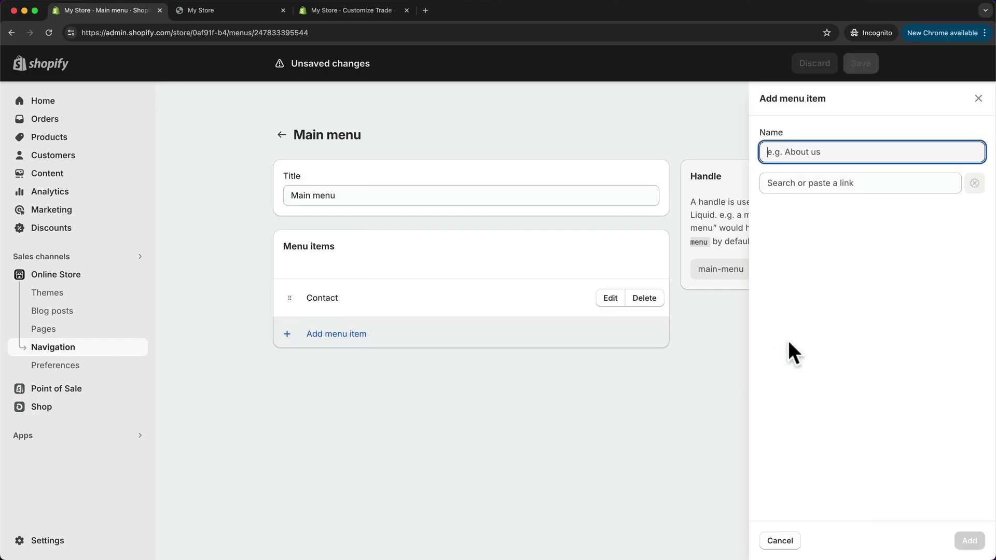
left_click(831, 183)
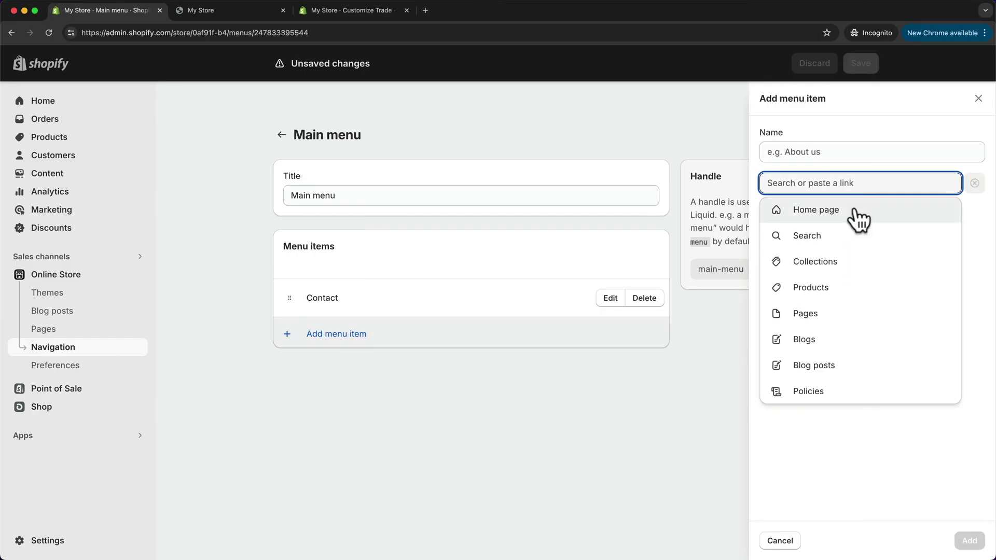
left_click(845, 263)
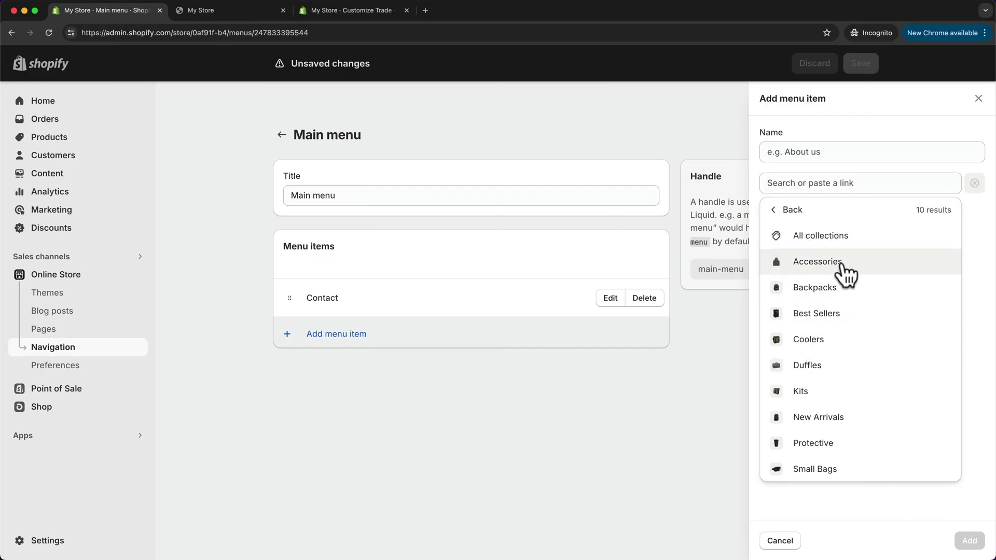
left_click(787, 211)
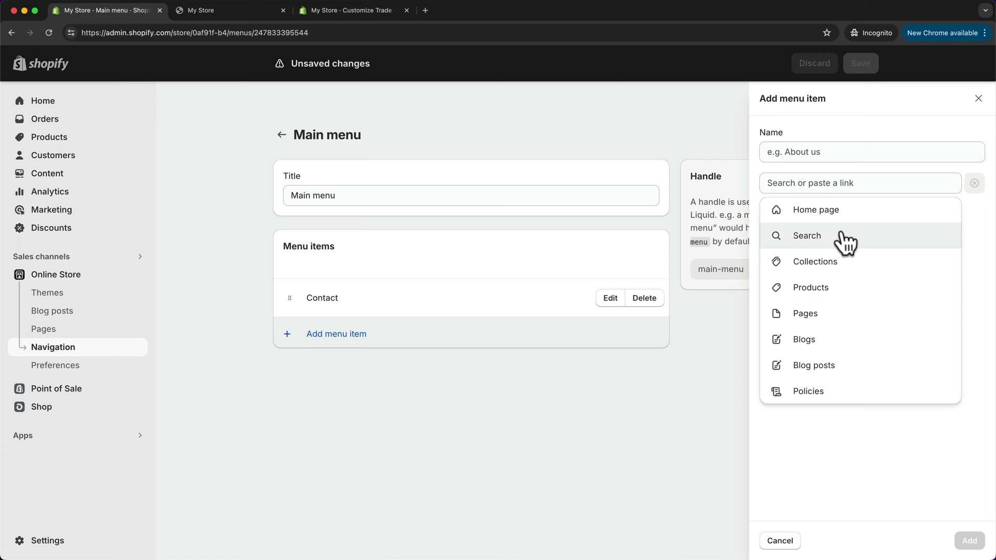
left_click(817, 298)
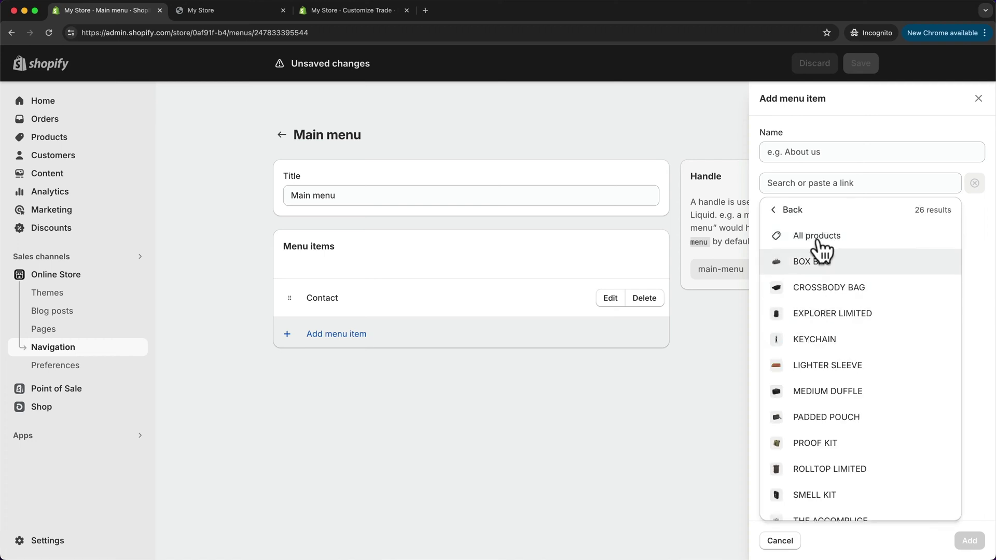
left_click(772, 210)
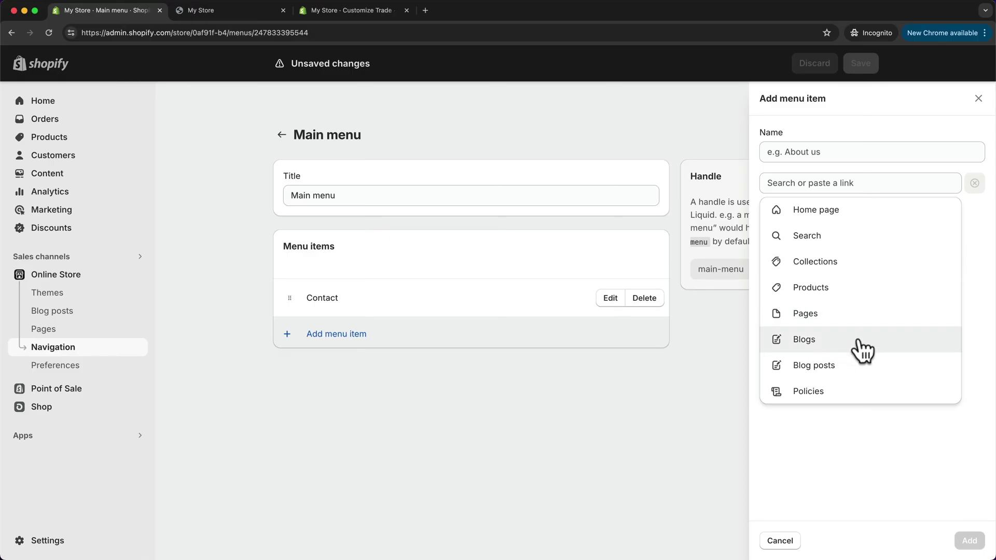
left_click(810, 313)
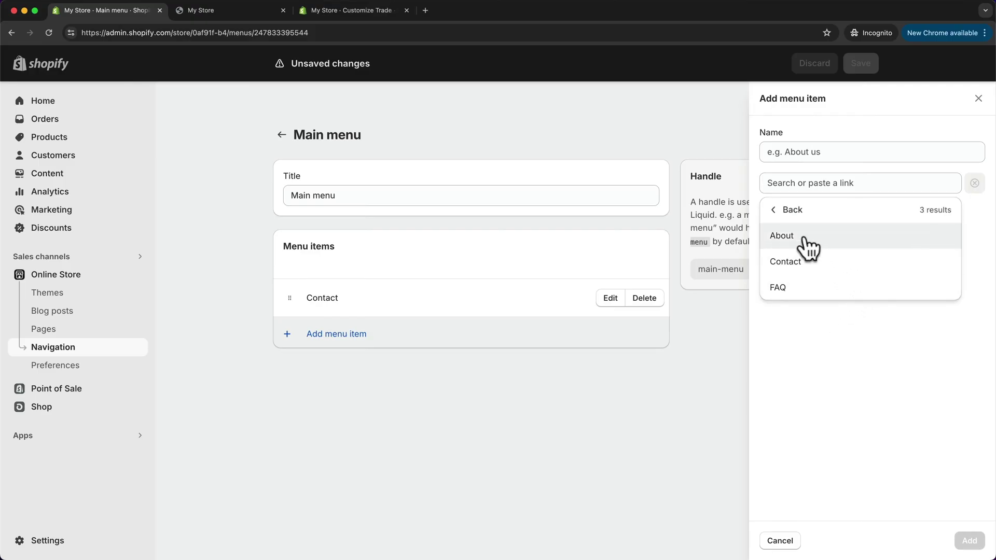
left_click(789, 237)
left_click(969, 540)
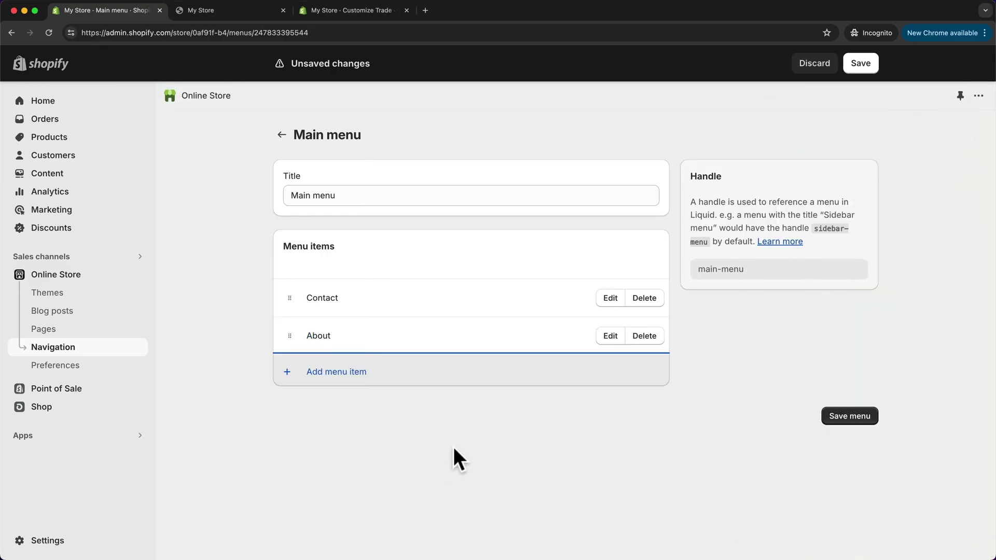
Add a menu item linked to the FAQ page to the Main menu
left_click(337, 372)
left_click(793, 185)
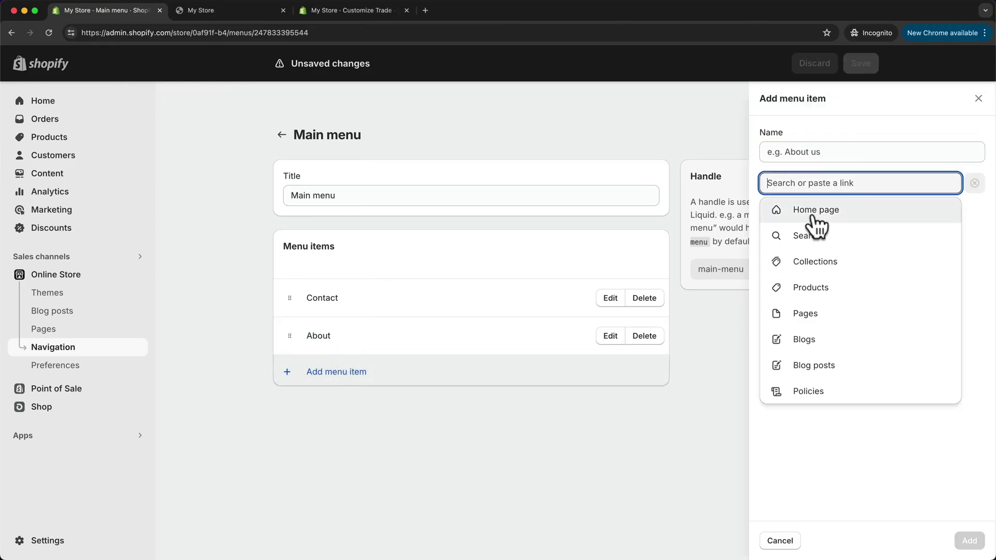
left_click(818, 315)
left_click(807, 289)
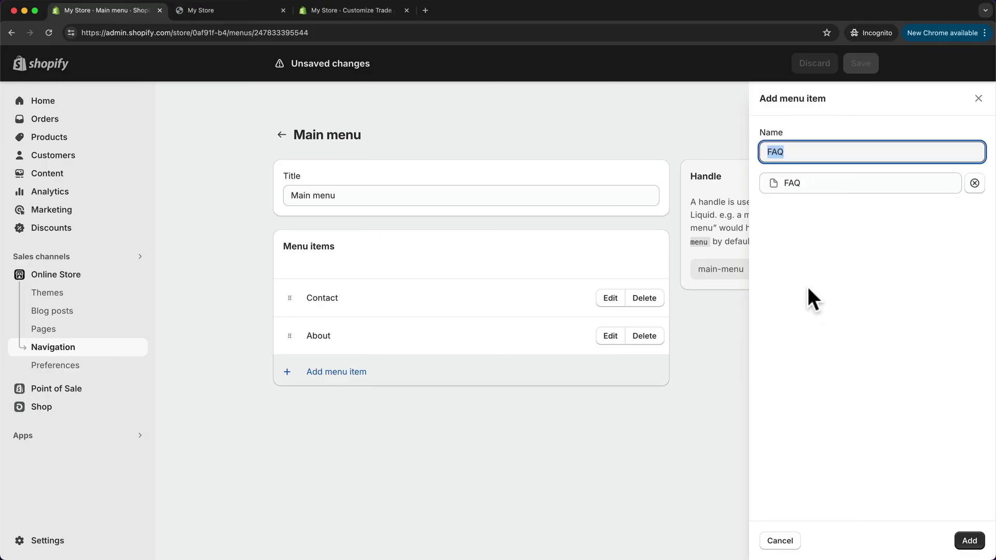
left_click(968, 540)
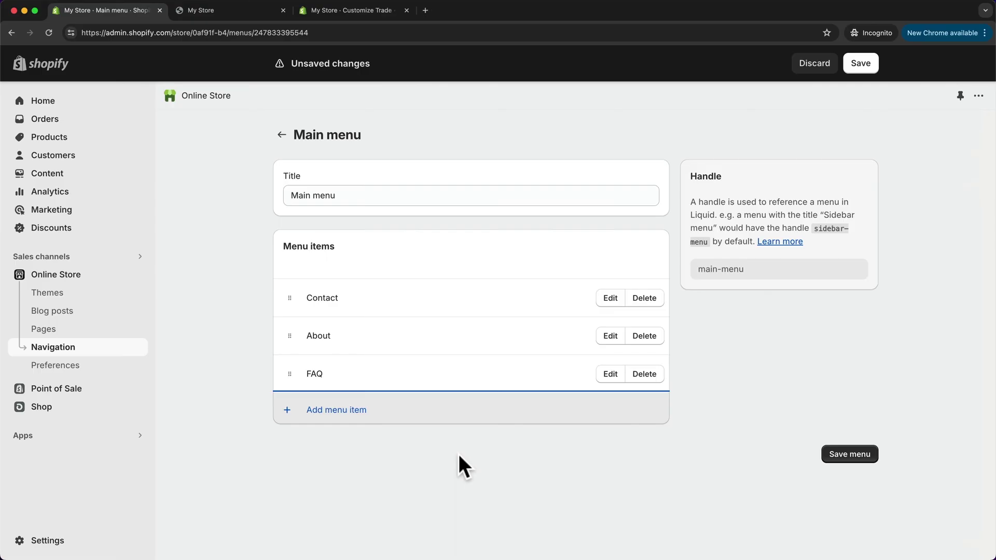
Add a menu item named Shop that links to All products, and save the menu
left_click(325, 417)
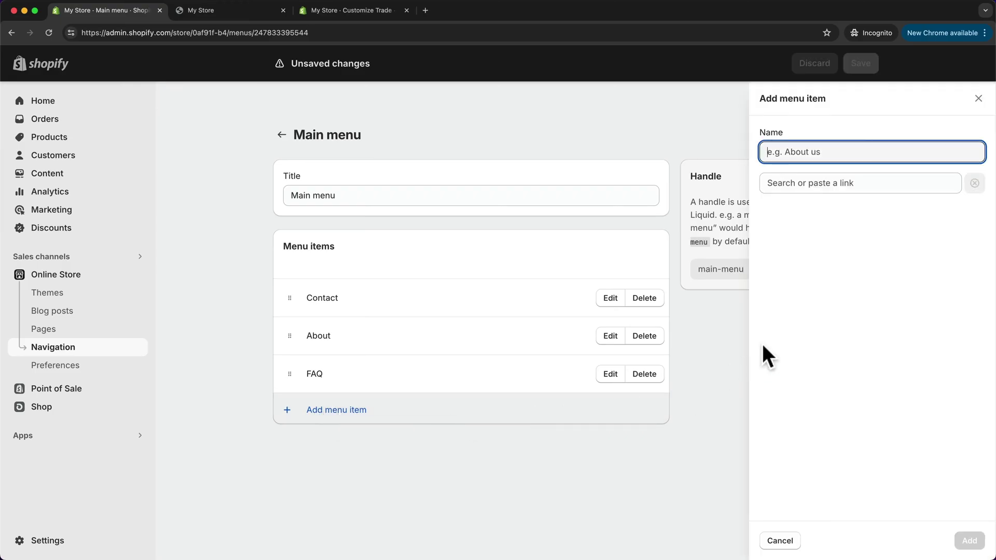
left_click(798, 183)
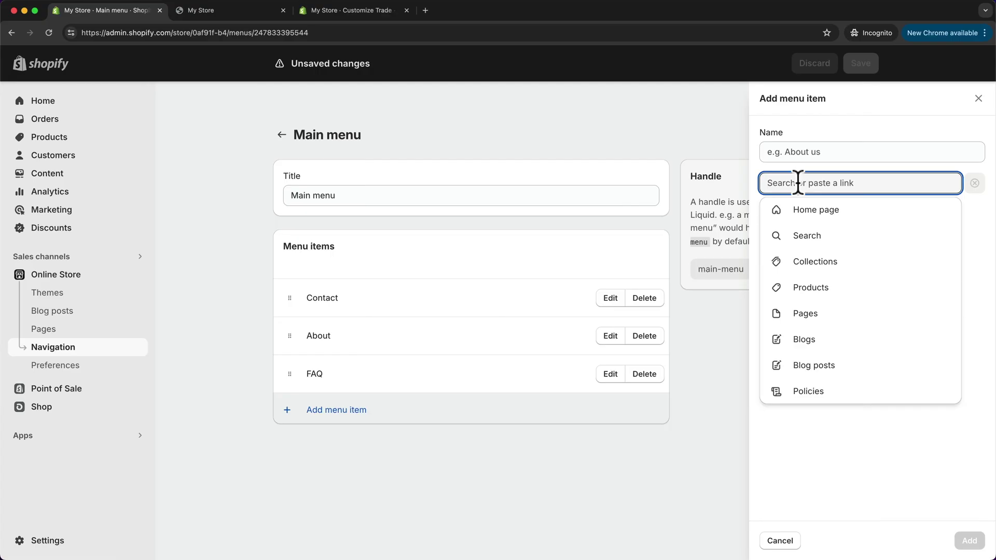
left_click(820, 287)
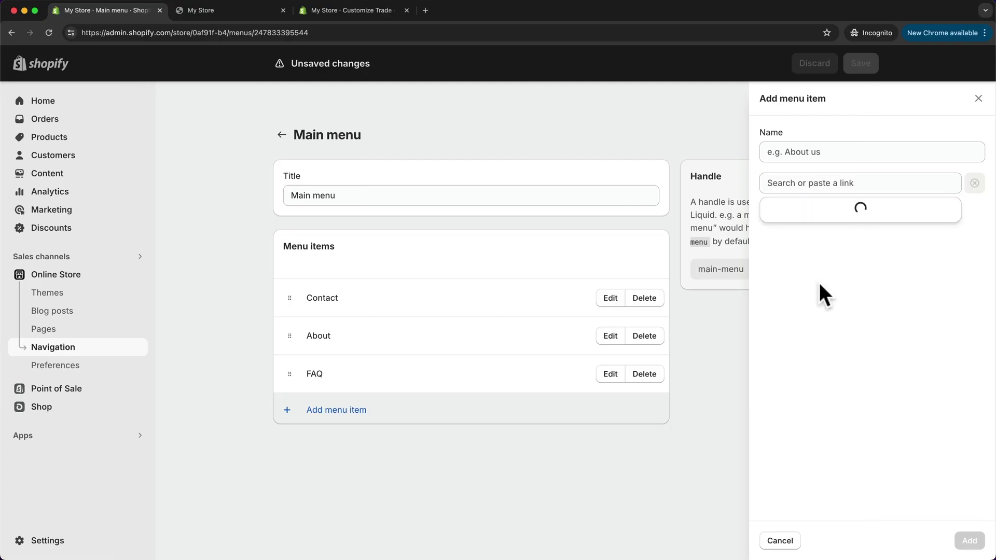
left_click(820, 238)
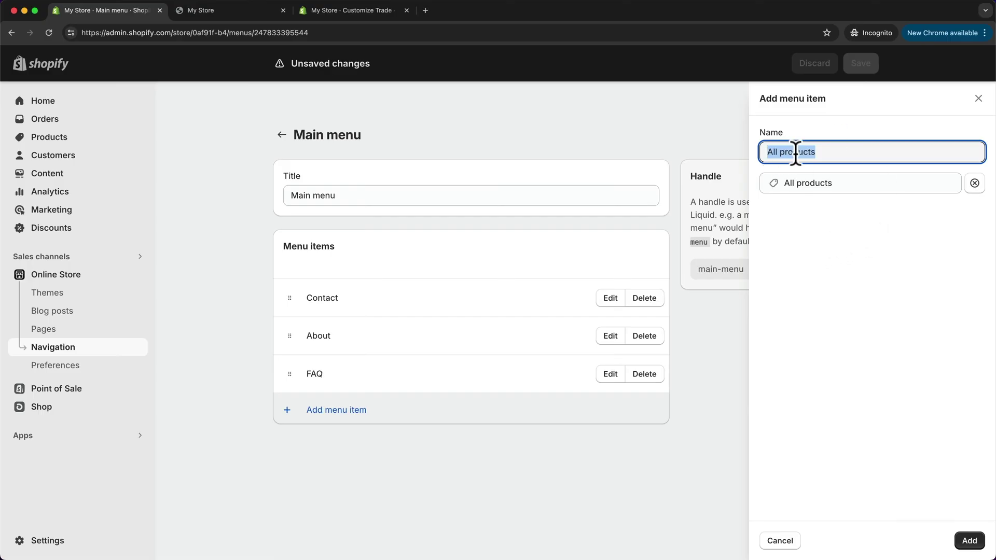
type("Shop")
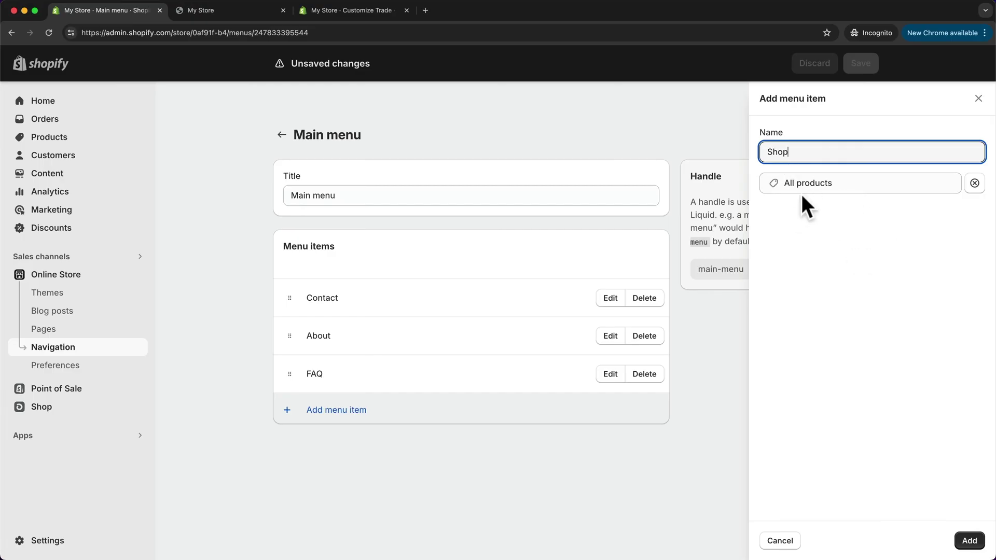
left_click(967, 541)
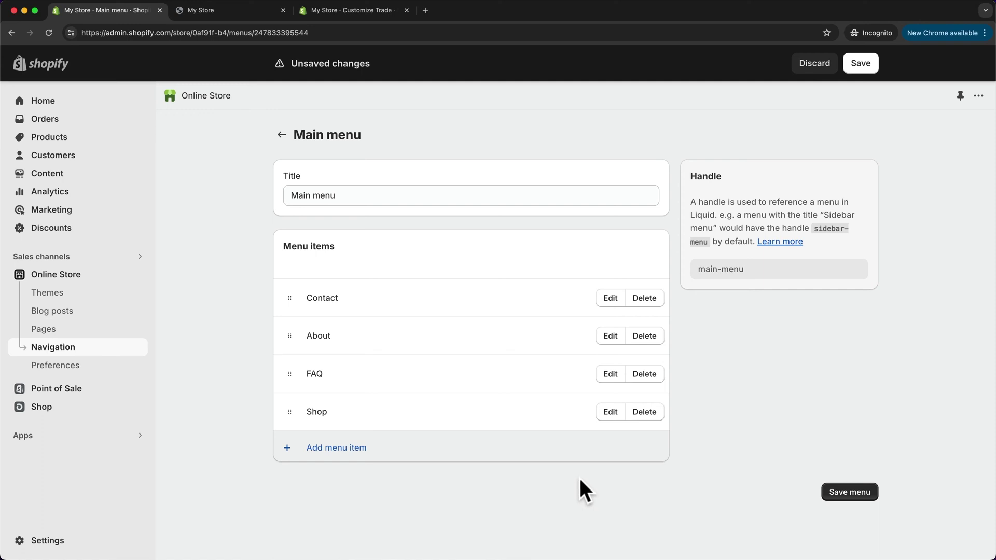
left_click(853, 494)
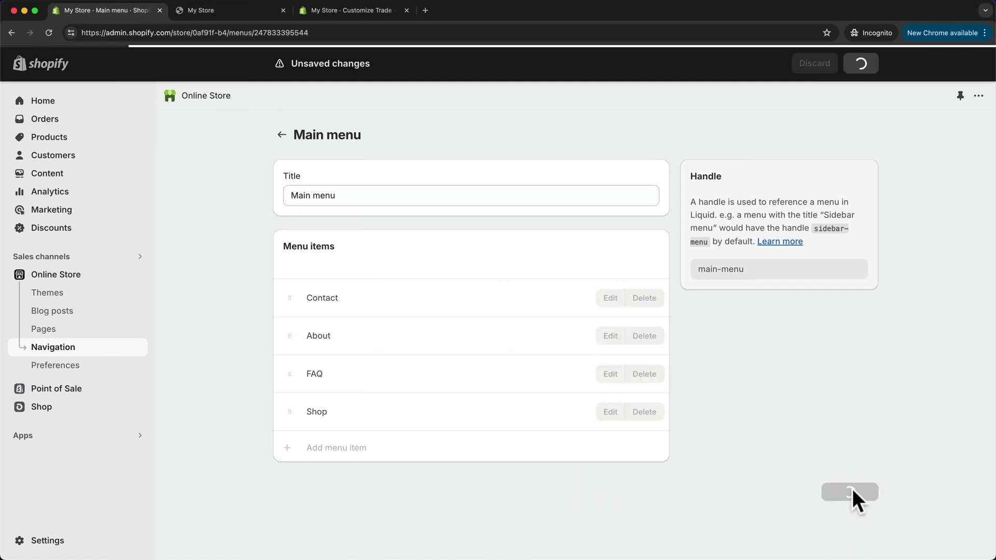
Reload the storefront to check its header menu, and return to the Main menu editor
left_click(235, 15)
left_click(49, 33)
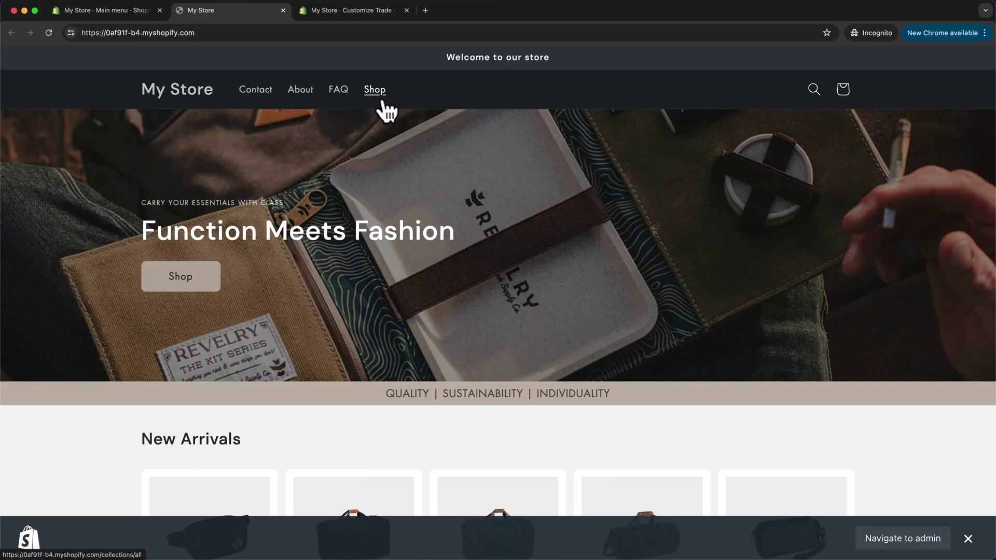
left_click(114, 10)
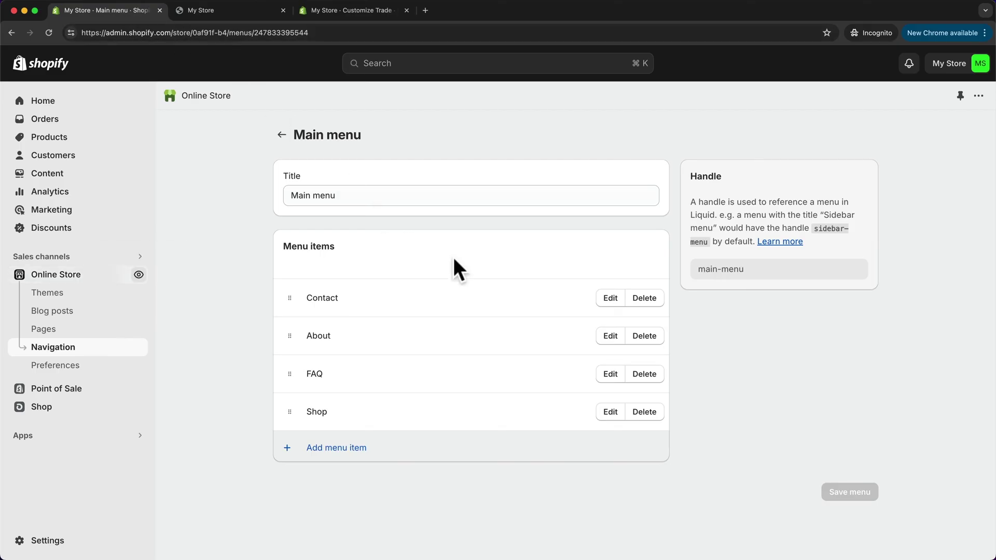
Add a menu item linked to the Backpacks collection and nest it under Shop
left_click(334, 448)
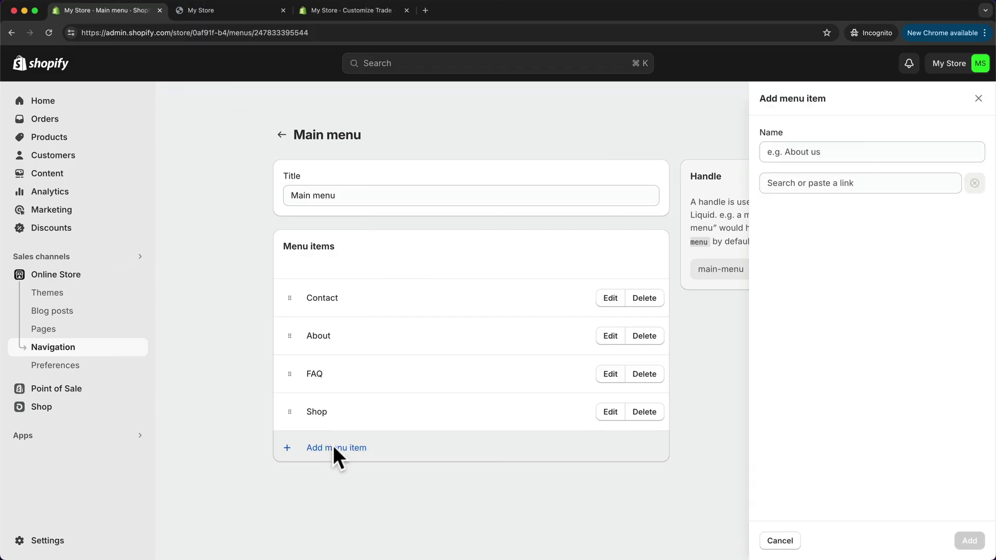
left_click(826, 188)
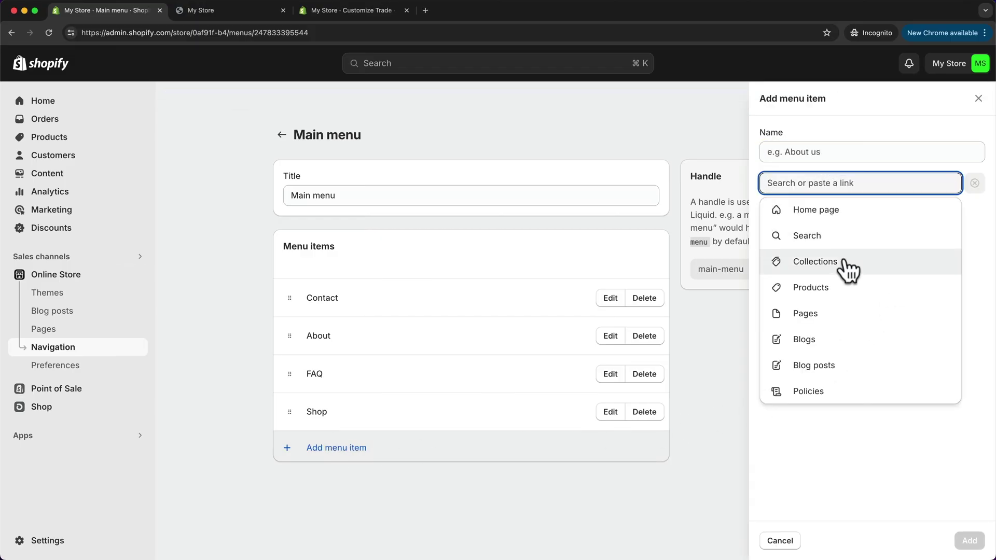
left_click(815, 264)
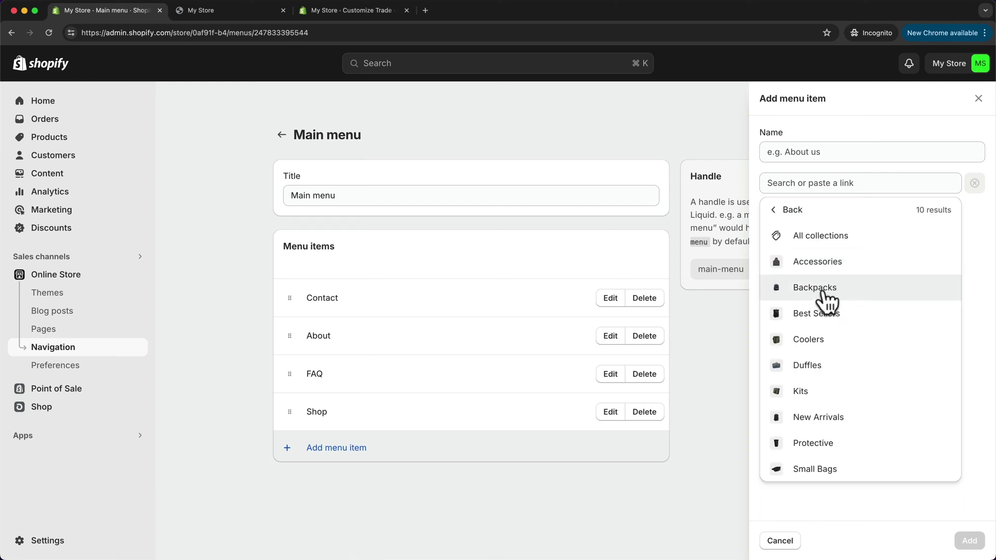
left_click(823, 289)
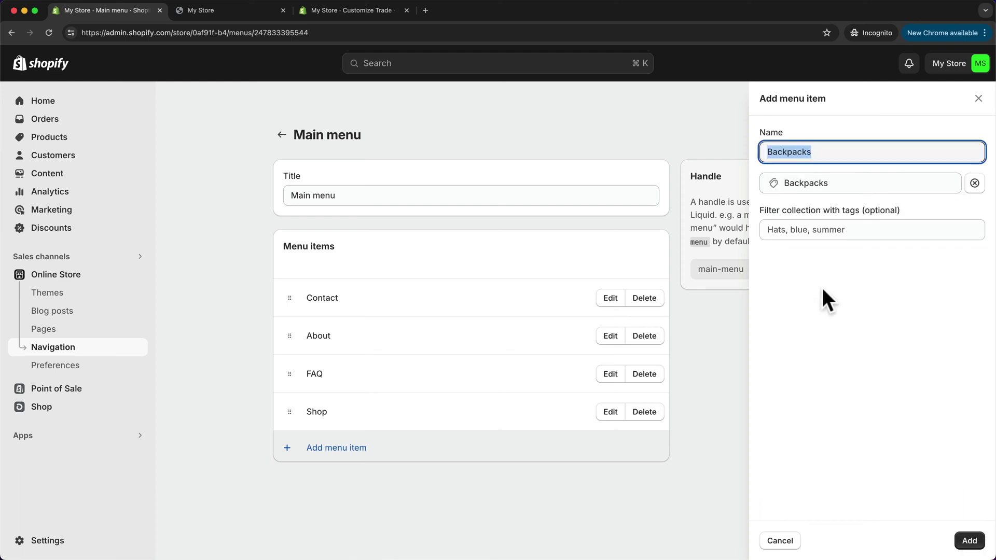
left_click(968, 540)
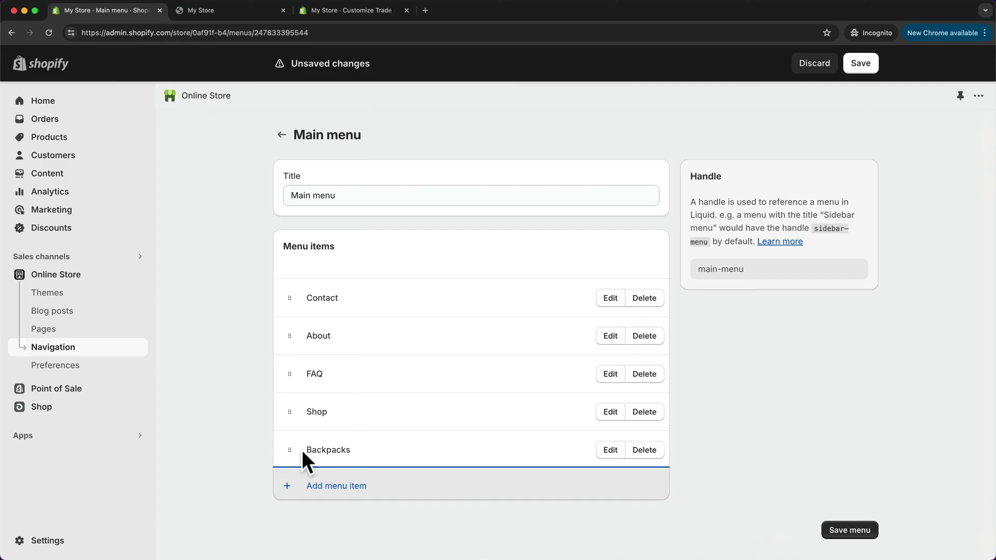
left_click_drag(290, 450, 314, 445)
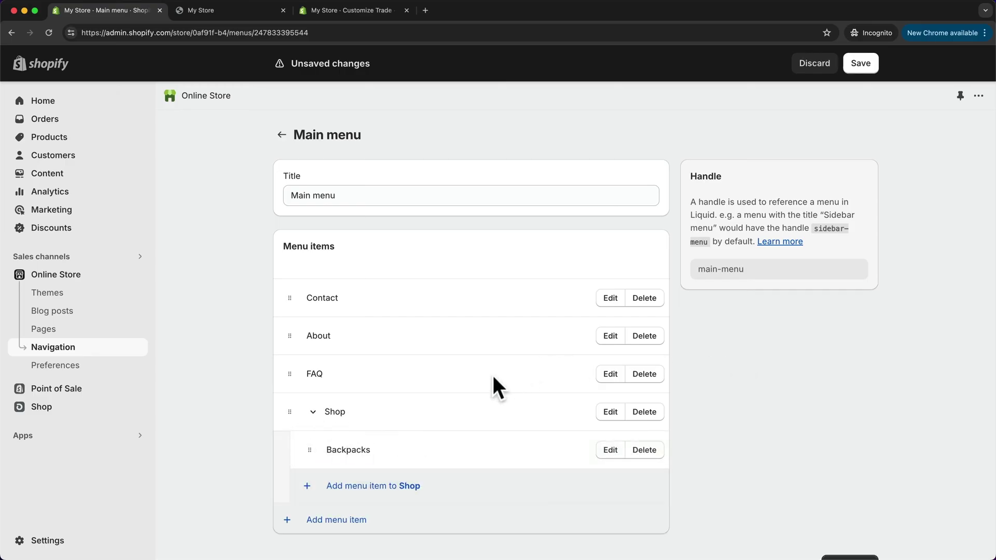
Add a menu item linked to the Accessories collection under Shop
scroll(435, 440, "down", 1)
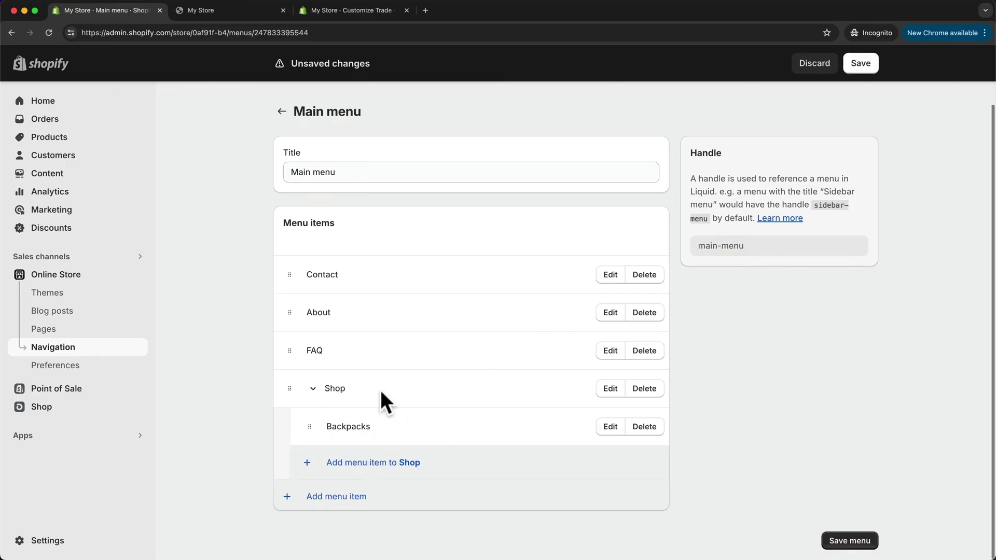
left_click(374, 463)
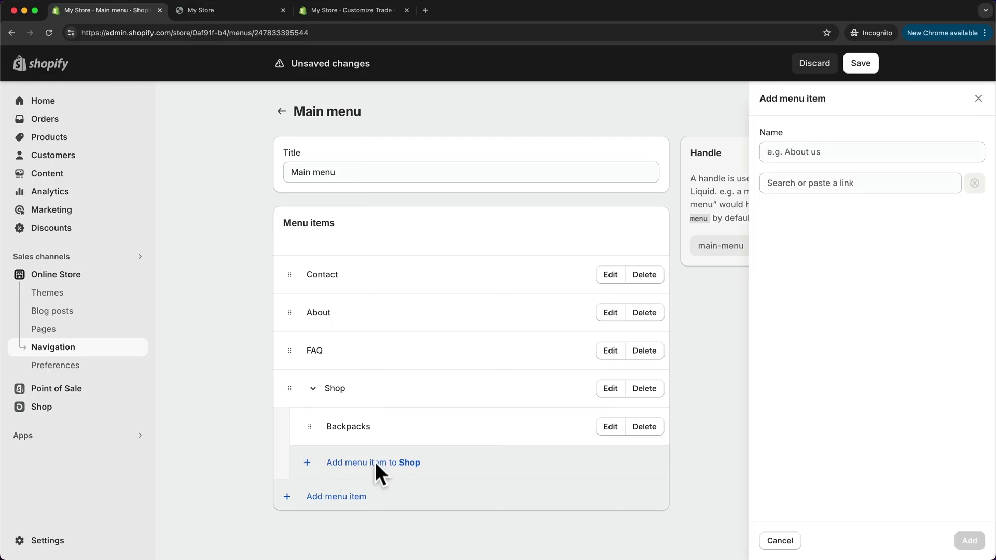
left_click(837, 184)
left_click(861, 262)
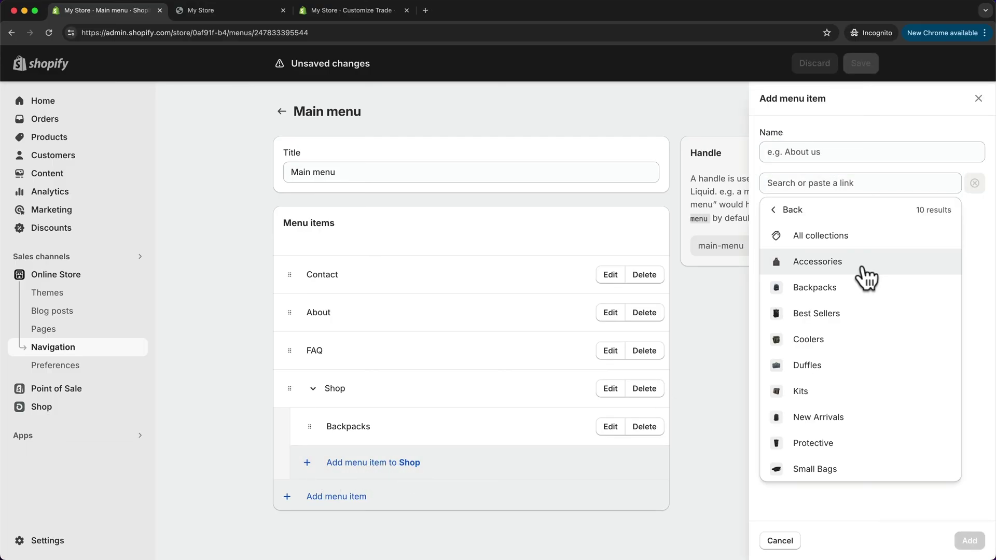
left_click(832, 263)
left_click(966, 541)
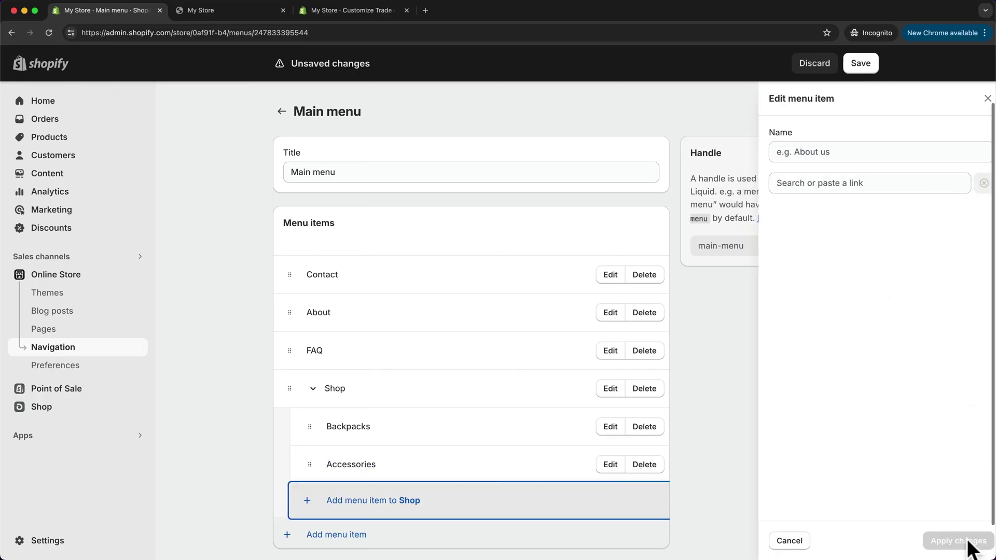
Add menu items for the Coolers, Duffles, Kits and Small Bags collections under Shop, and save the menu
left_click(344, 500)
left_click(826, 183)
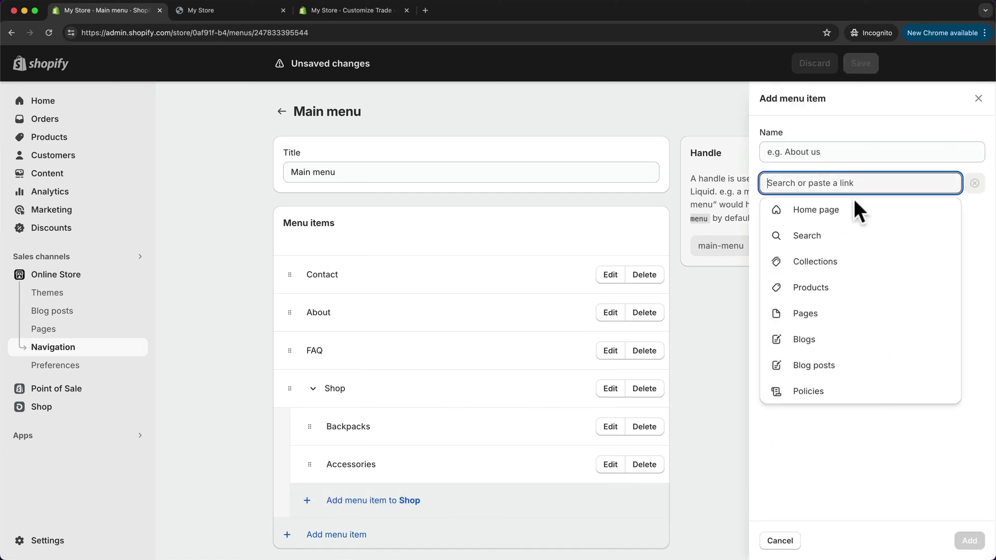
left_click(843, 261)
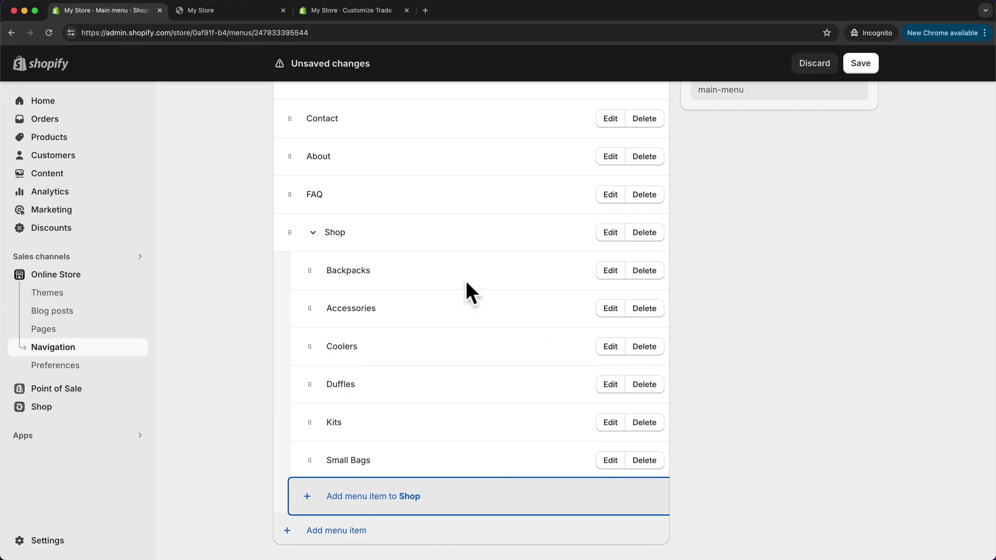
scroll(748, 386, "down", 1)
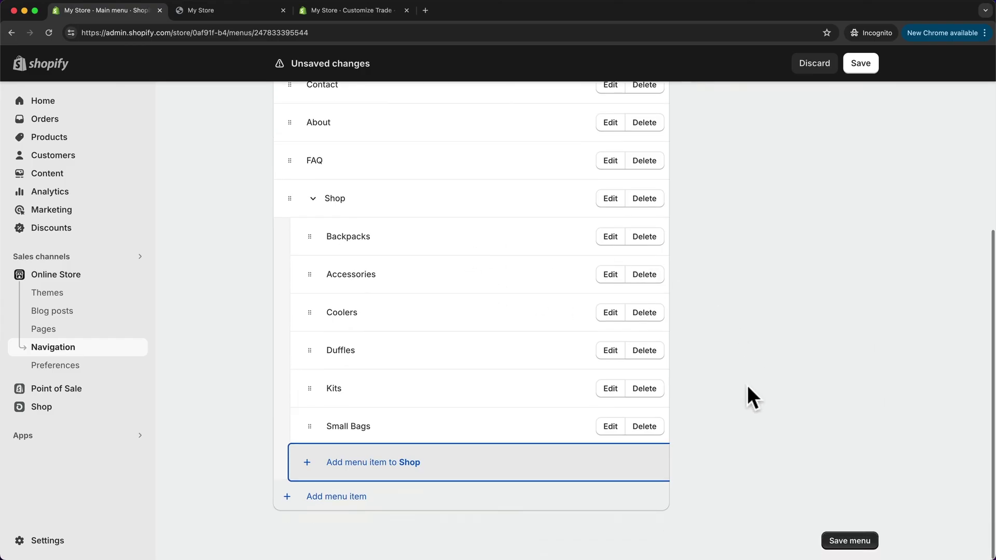
left_click(851, 544)
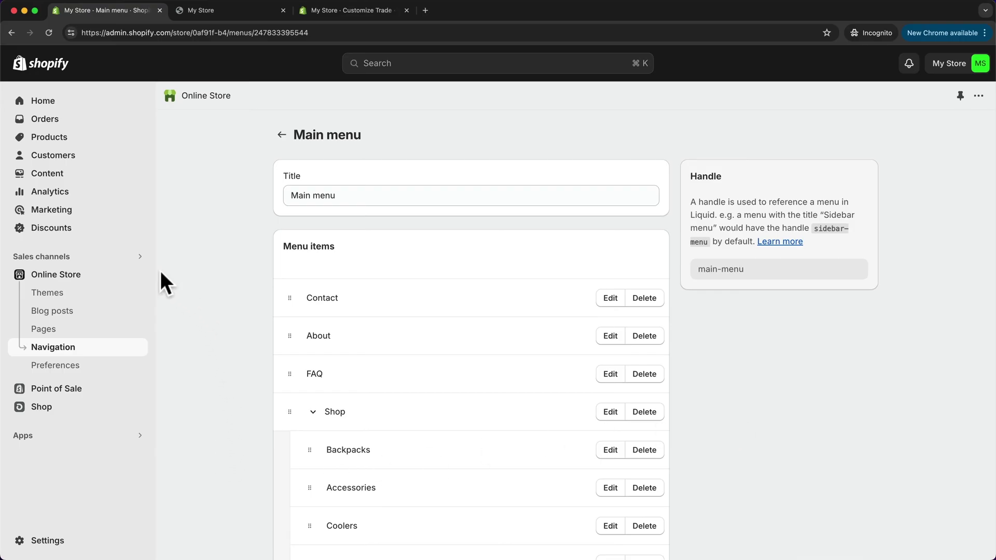
View the online store, check its Shop dropdown, and return to the Main menu editor
left_click(136, 275)
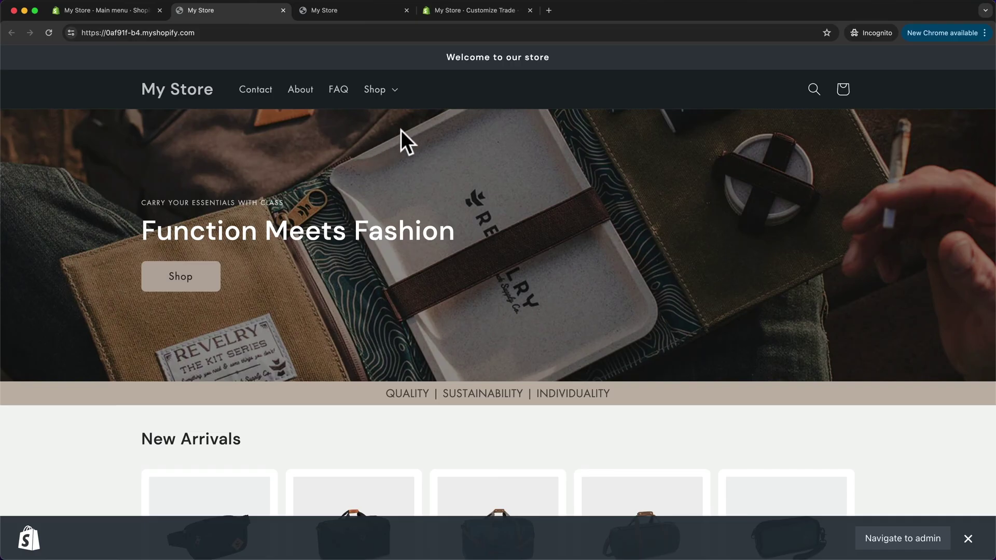
left_click(396, 94)
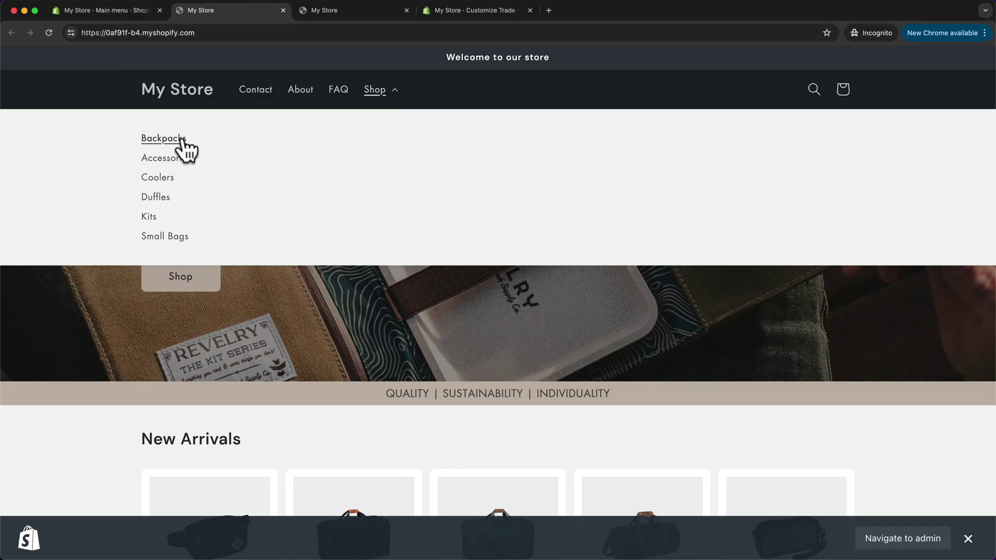
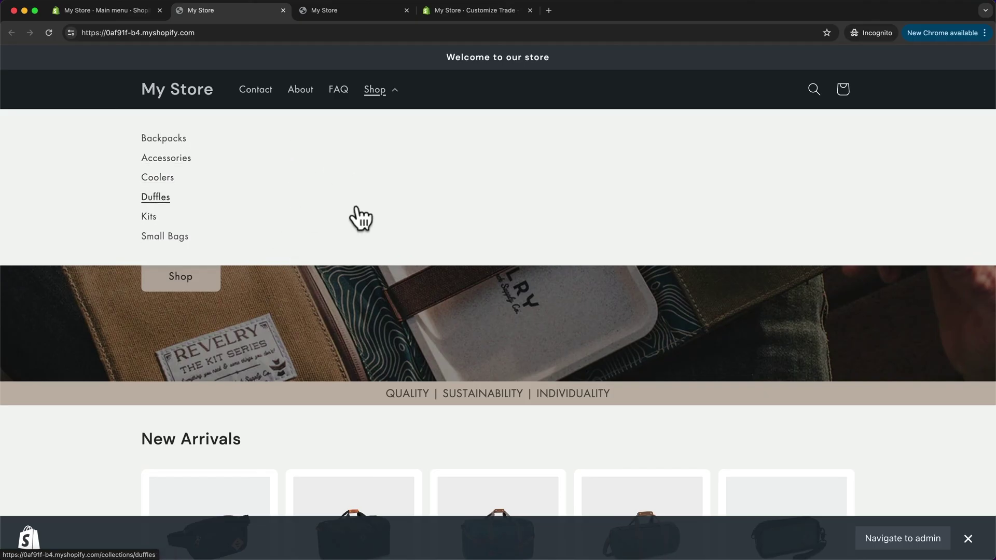
left_click(139, 13)
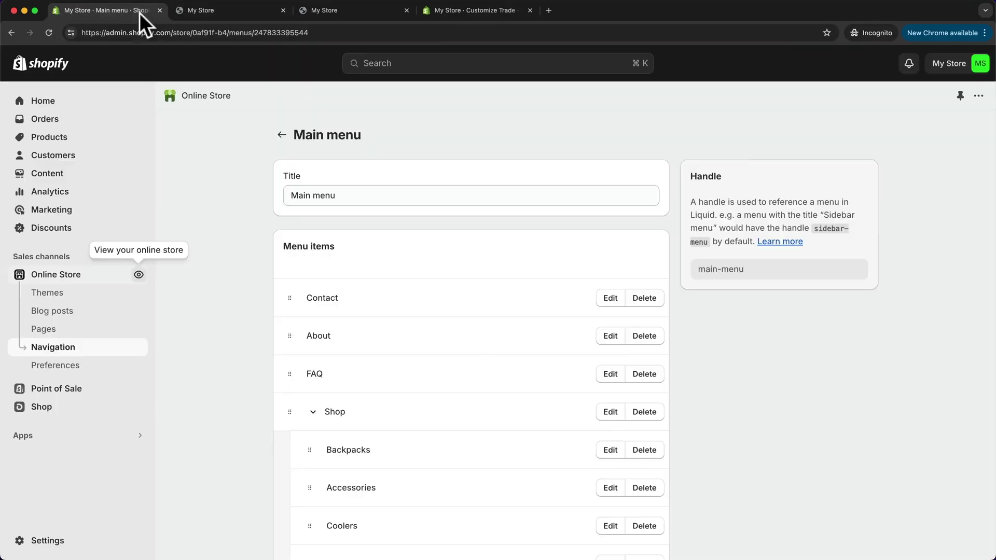
Add a menu item named Categories that links to All collections, and nest it under Shop above Backpacks
scroll(509, 356, "down", 5)
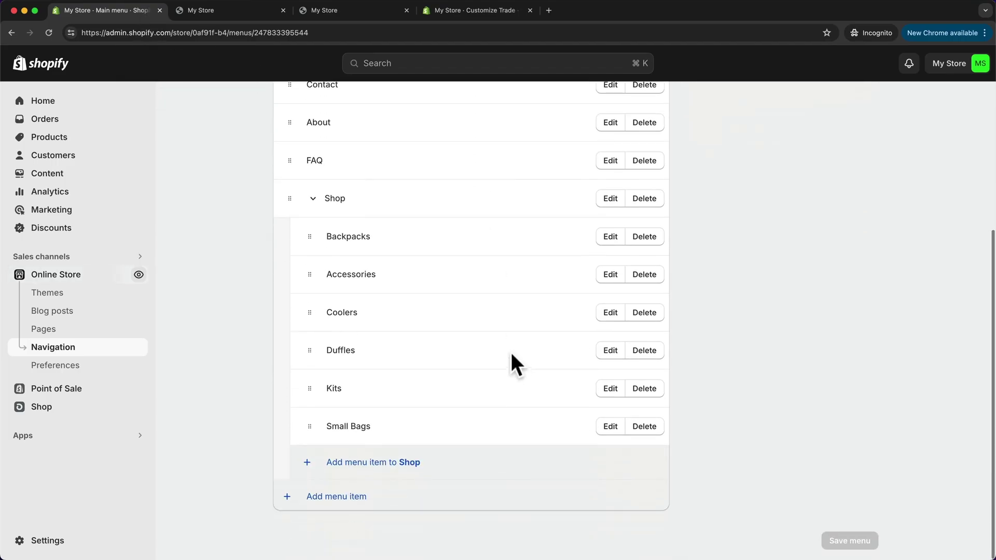
left_click(317, 499)
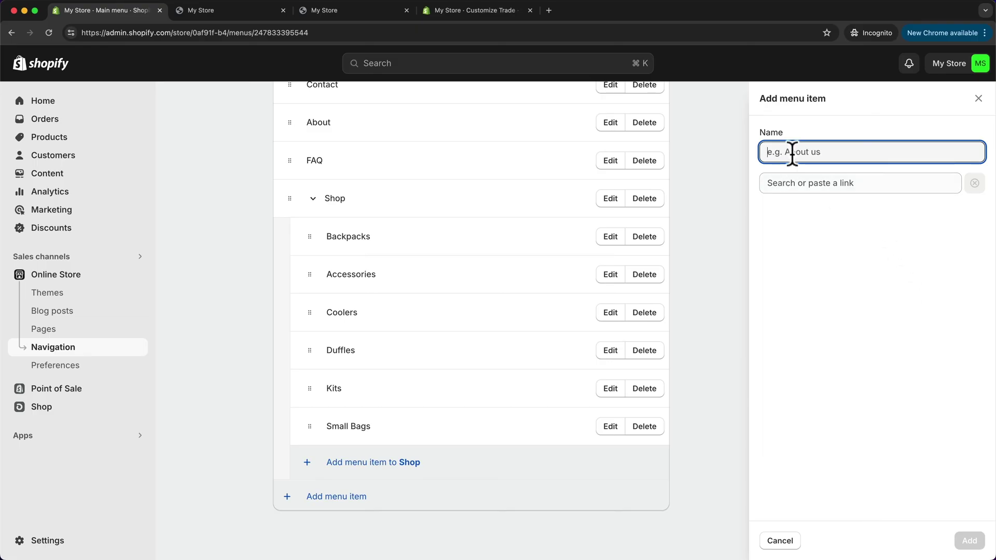
type("Ca")
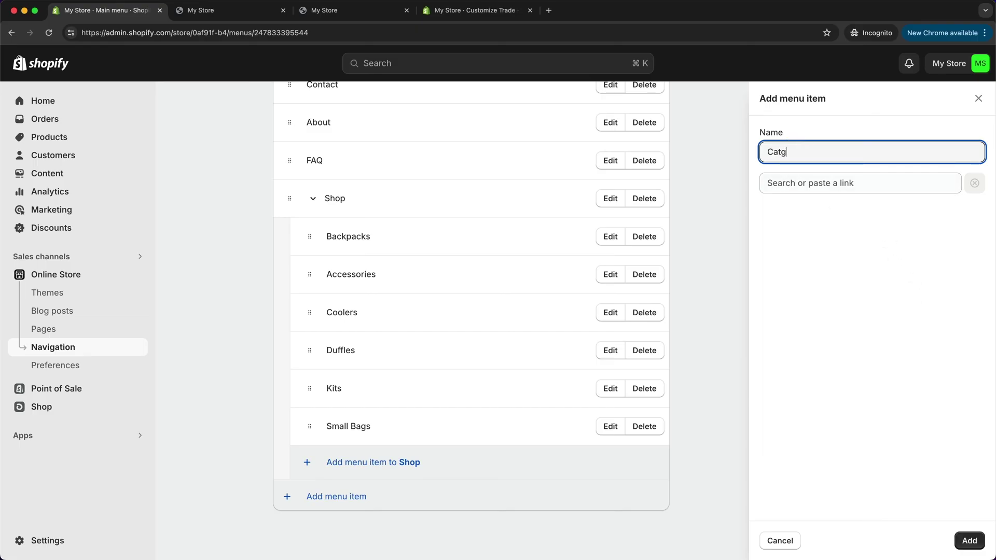
type("tegories")
left_click(967, 542)
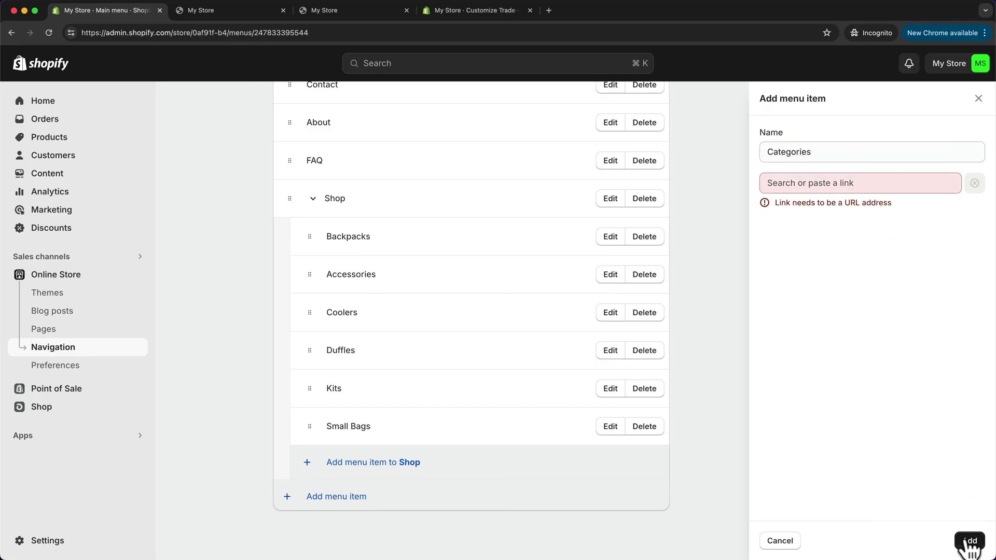
left_click(803, 183)
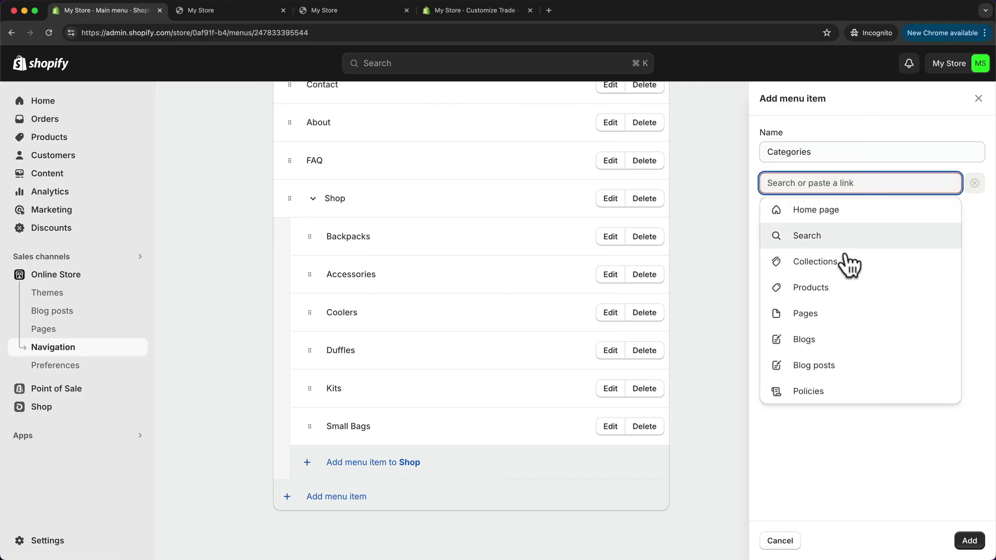
left_click(814, 265)
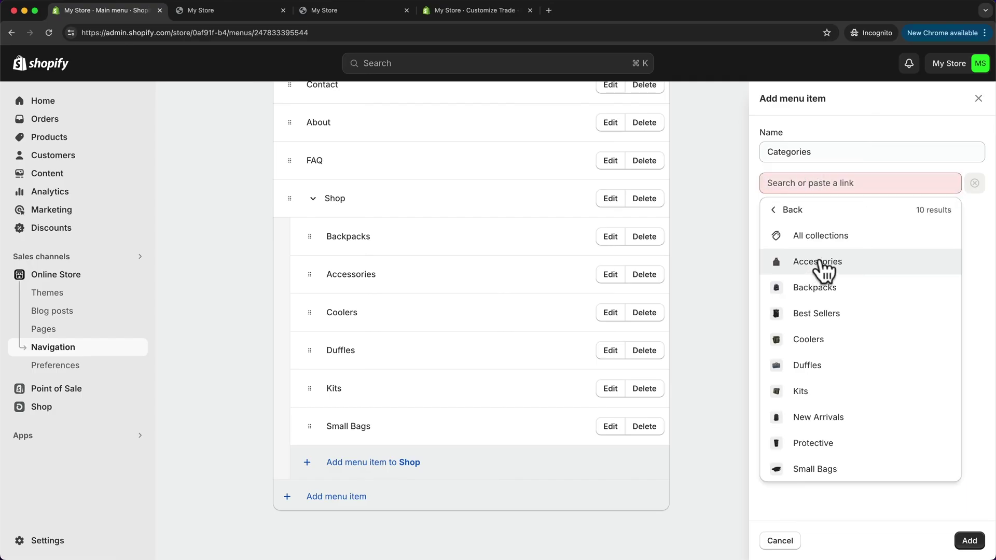
left_click(826, 238)
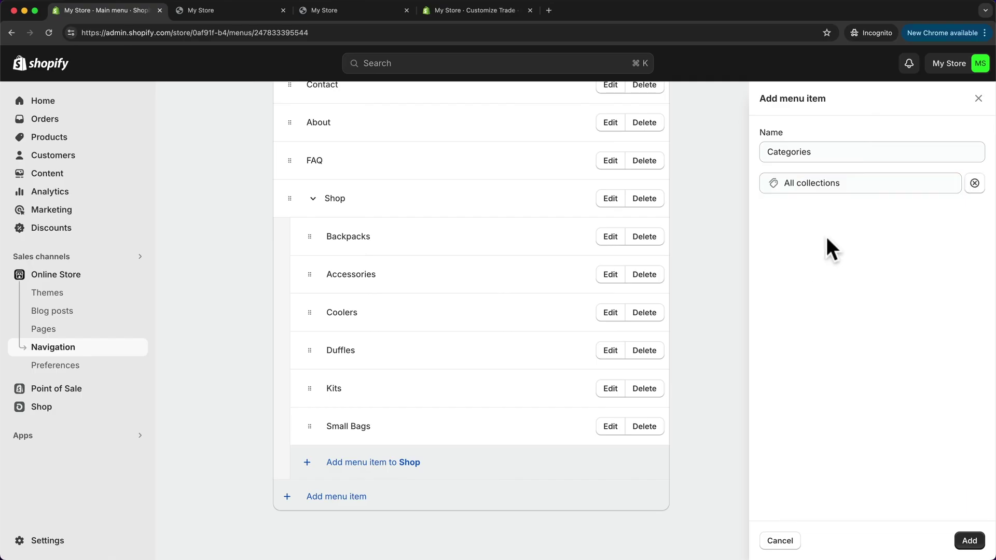
left_click(954, 537)
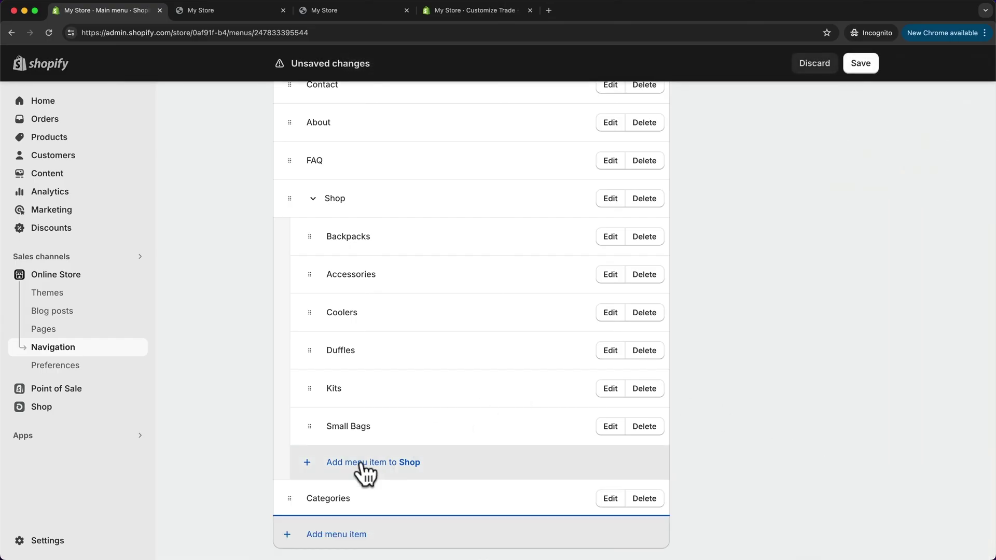
left_click_drag(289, 498, 342, 234)
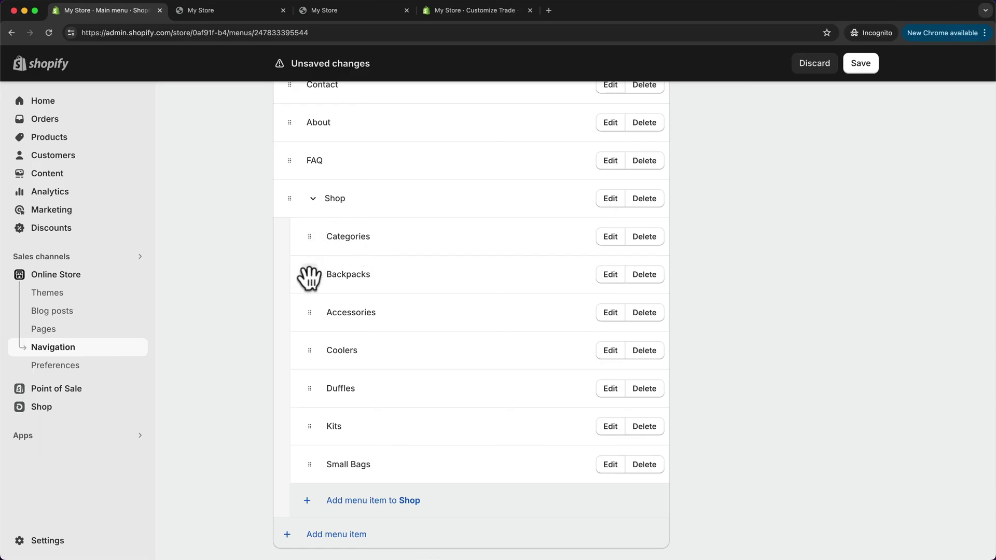
Nest Backpacks, Accessories, Coolers, Duffles, Kits and Small Bags under Categories, and save the menu
left_click_drag(310, 274, 364, 270)
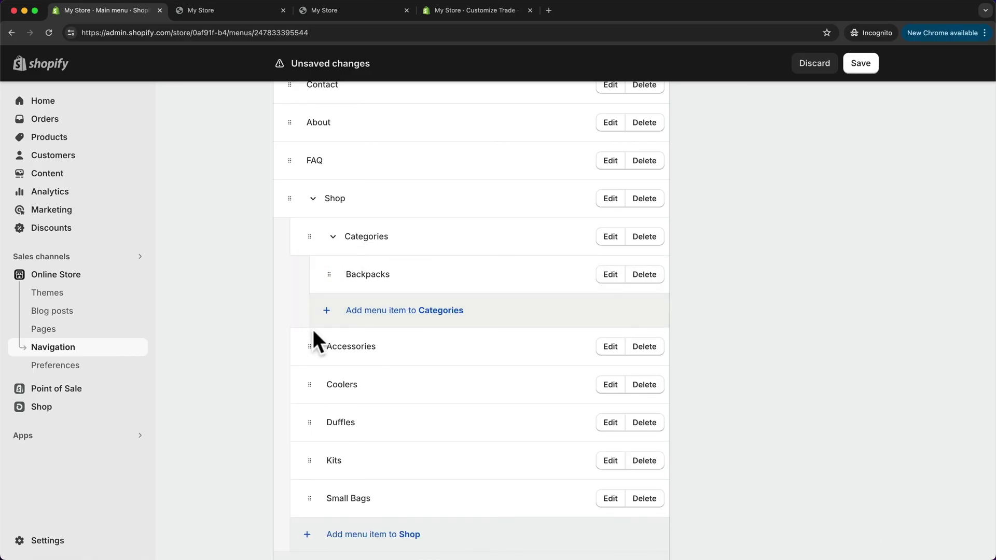
mouse_move(310, 347)
left_mouse_down()
mouse_move(320, 329)
mouse_move(324, 340)
left_mouse_up()
left_click_drag(309, 384, 331, 306)
left_click_drag(308, 385, 332, 358)
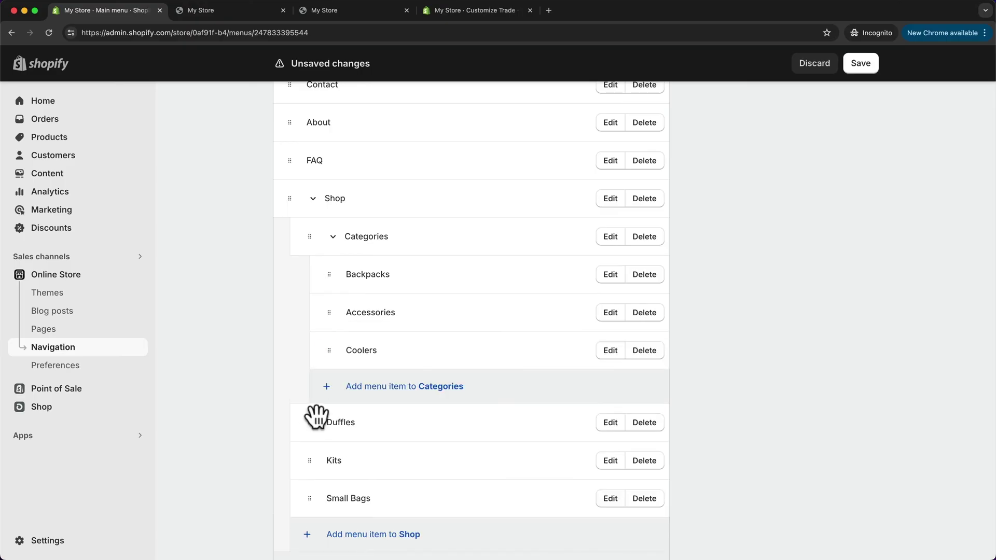
left_click_drag(316, 416, 329, 396)
left_click_drag(309, 461, 335, 435)
left_click_drag(308, 498, 334, 482)
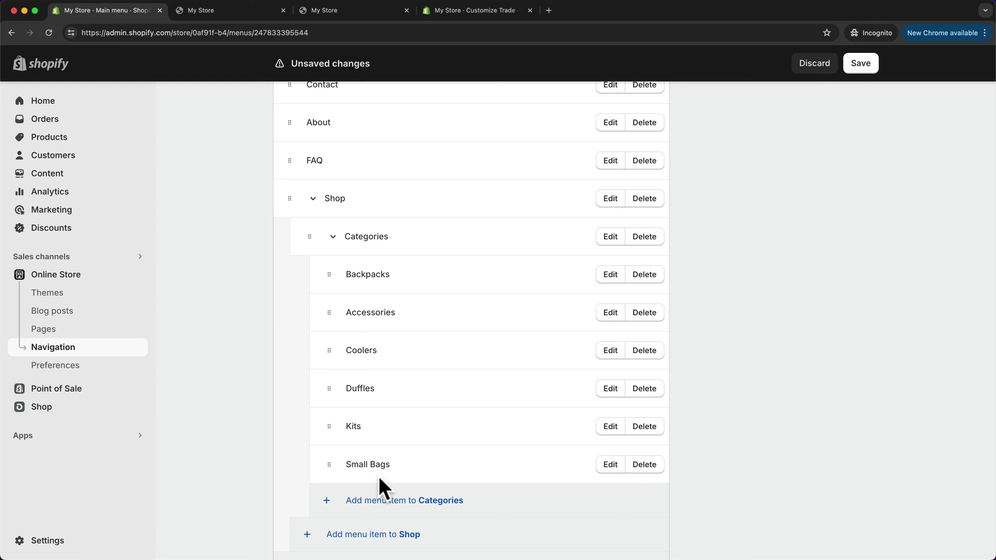
left_click(870, 61)
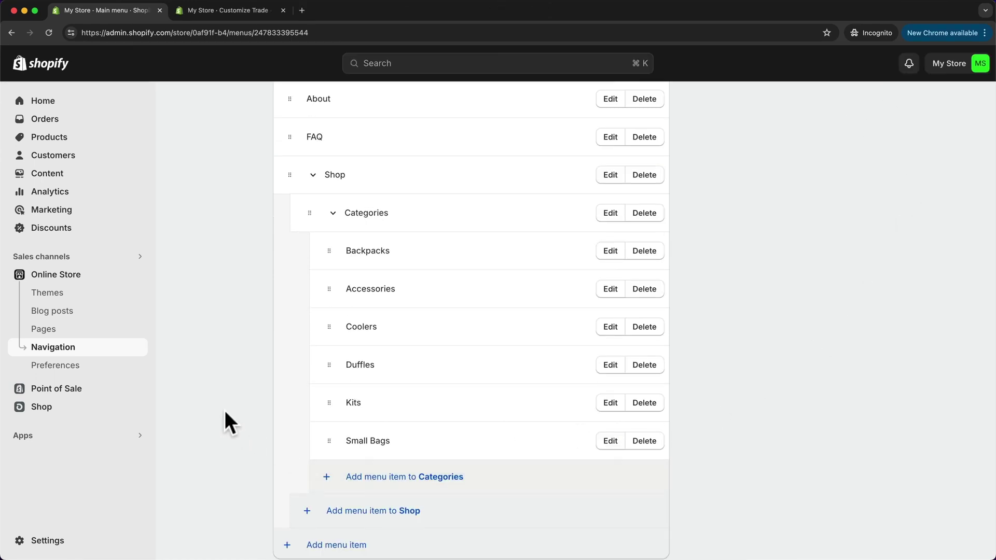
Open the storefront again to check how Categories is grouped in the Shop dropdown, and return to the menu editor
left_click(139, 274)
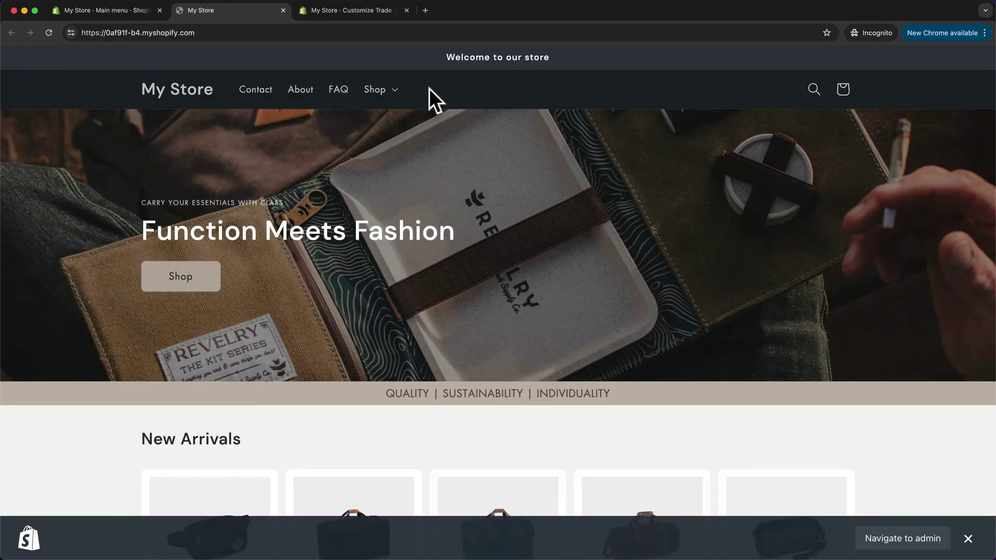
left_click(395, 91)
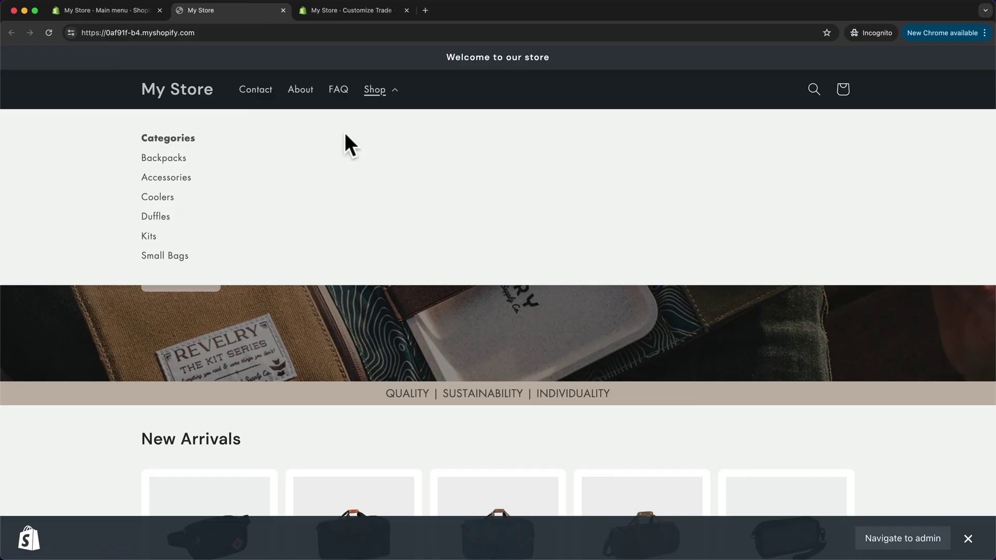
left_click(154, 6)
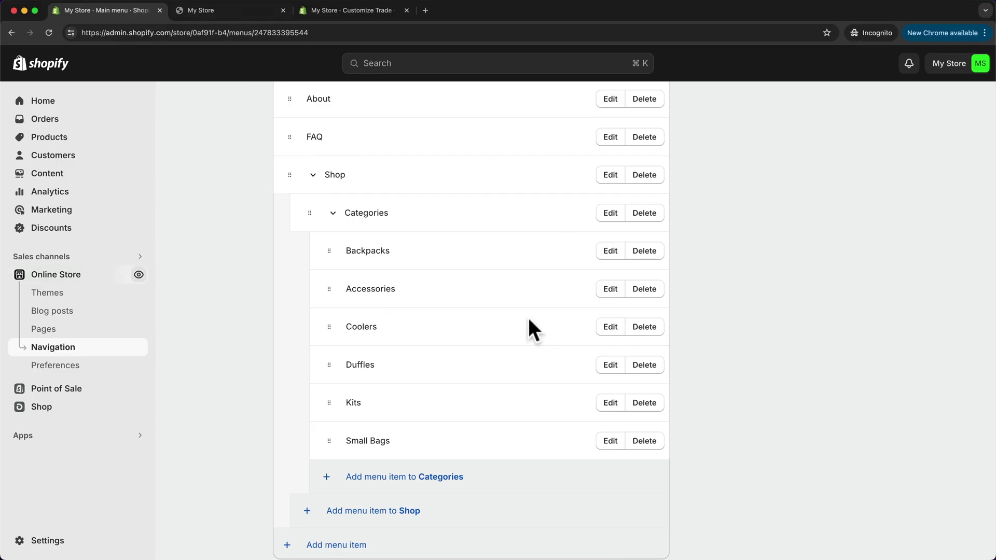
Add a menu item named Discover under Shop that links to All collections
scroll(521, 319, "down", 2)
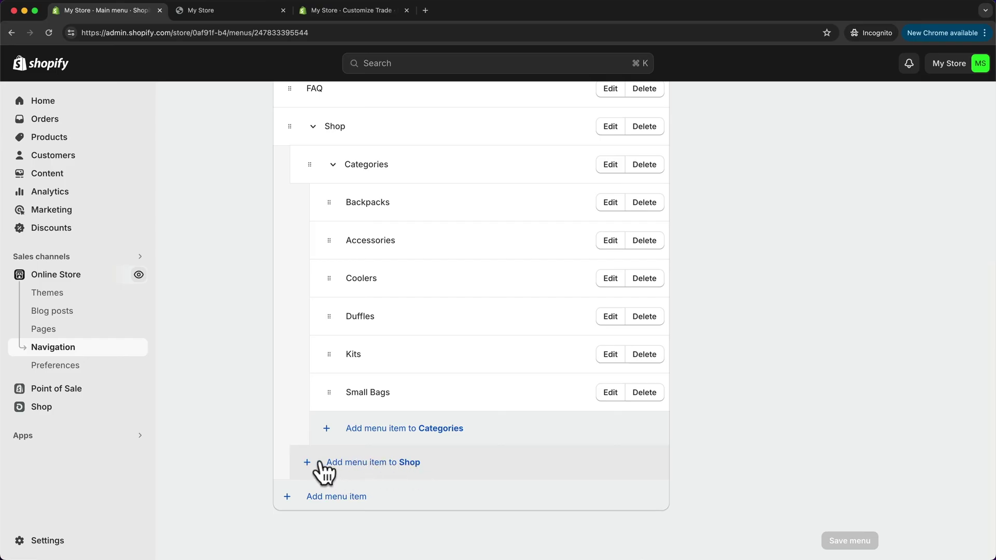
left_click(340, 463)
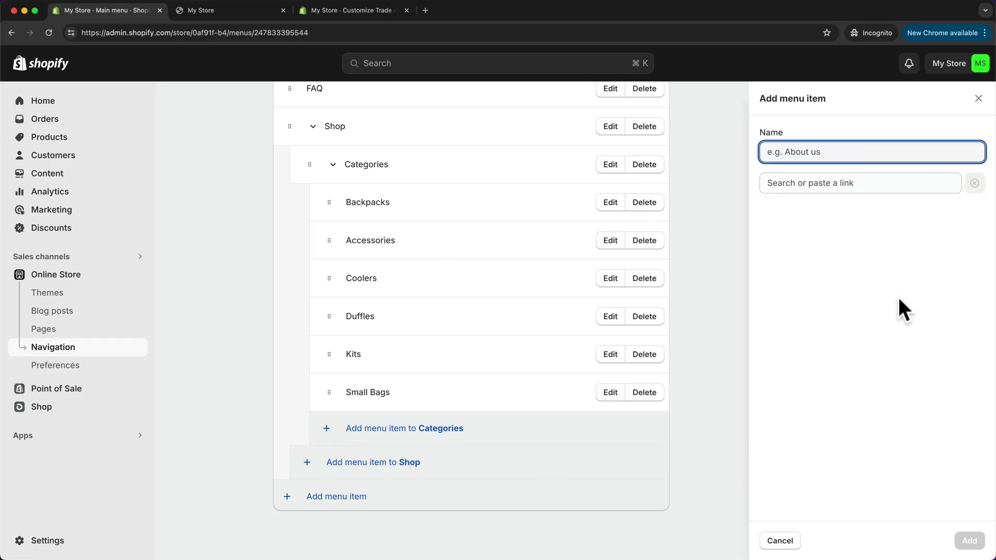
left_click(821, 183)
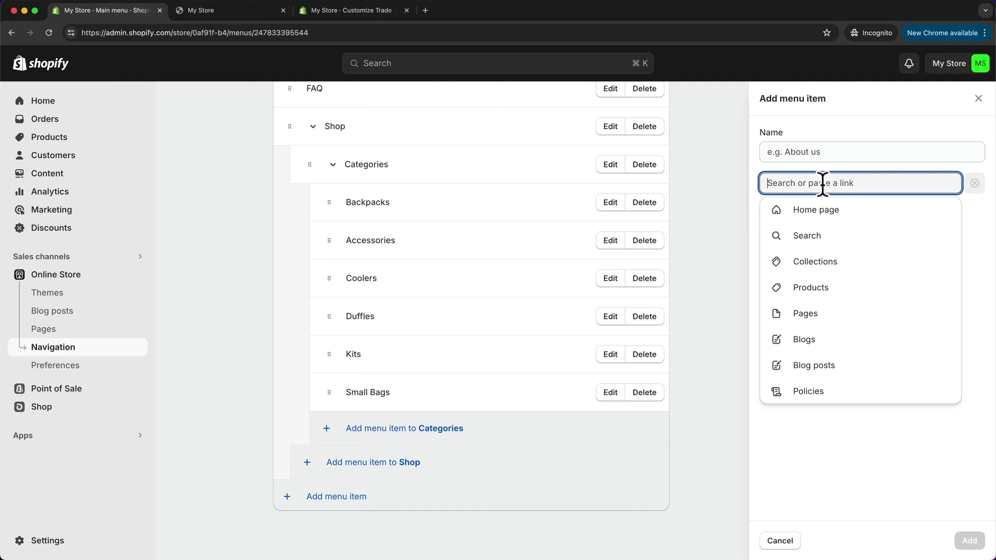
left_click(836, 265)
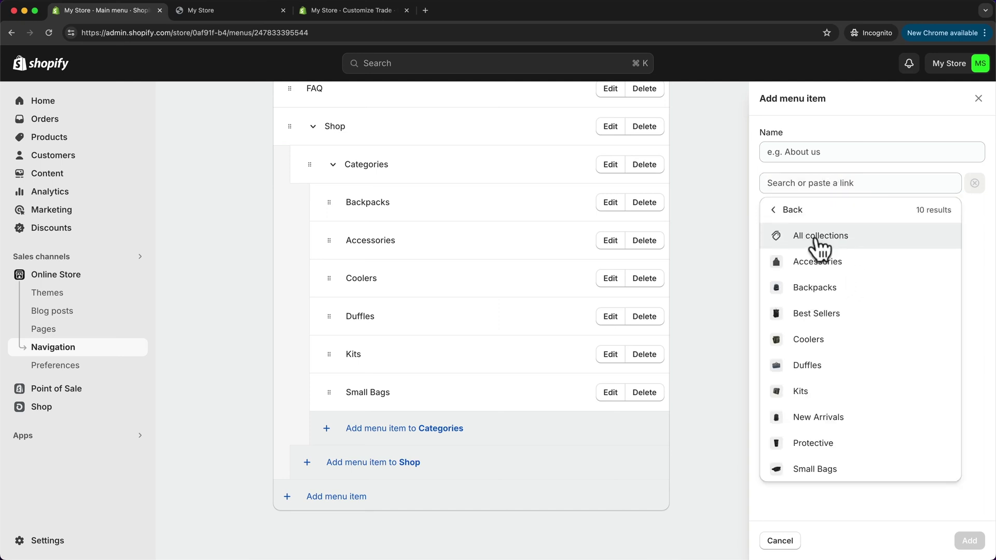
left_click(818, 234)
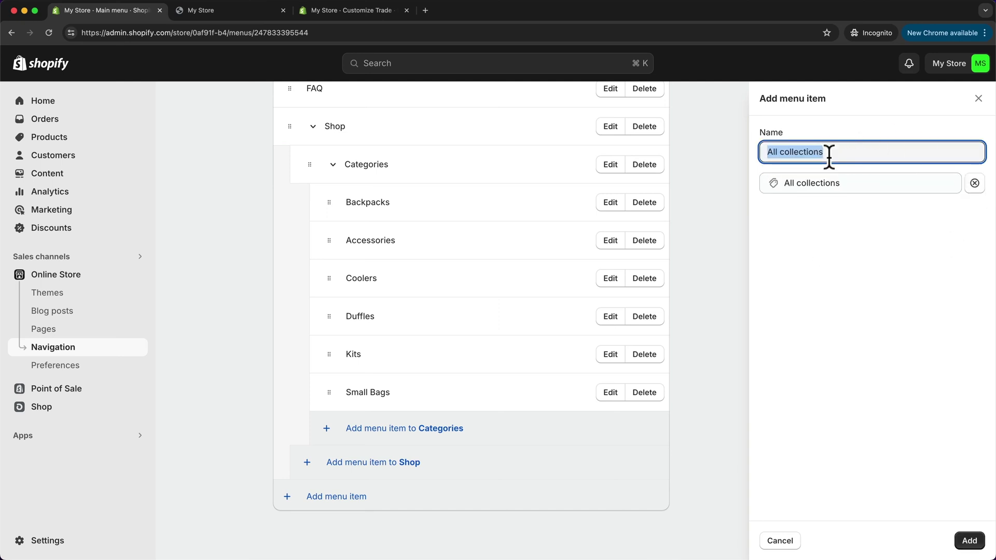
type("Discover")
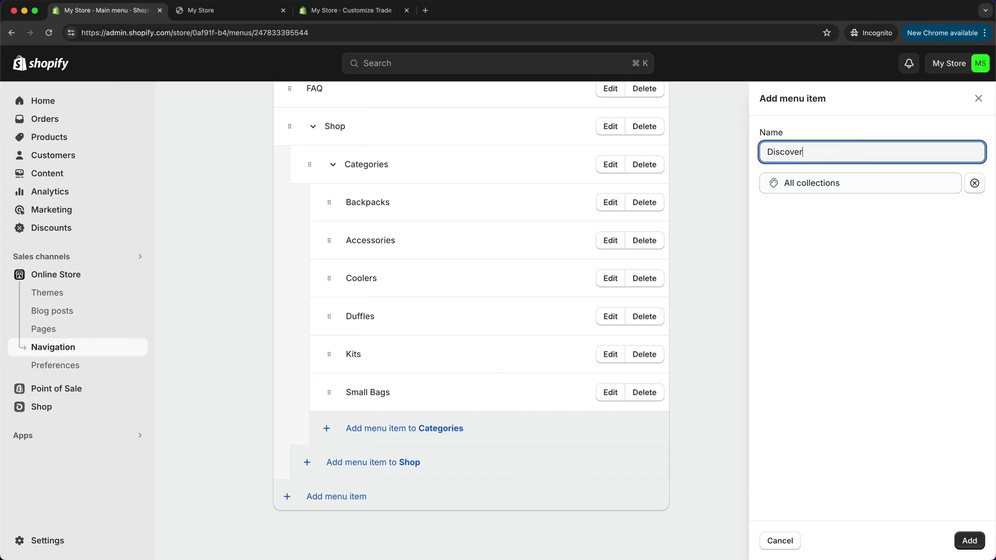
left_click(970, 540)
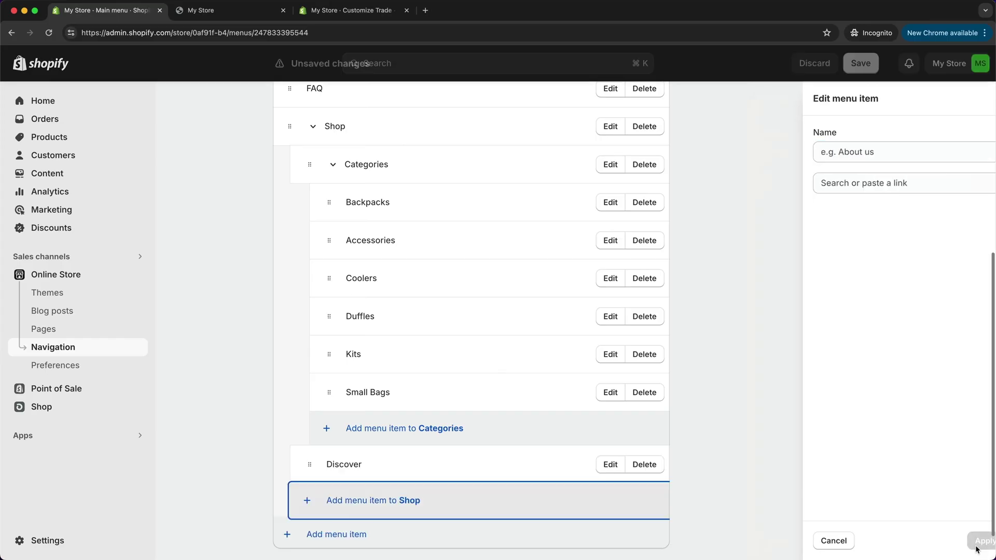
Add a menu item under Shop that links to the New Arrivals collection, keeping the collection's name
scroll(669, 482, "down", 1)
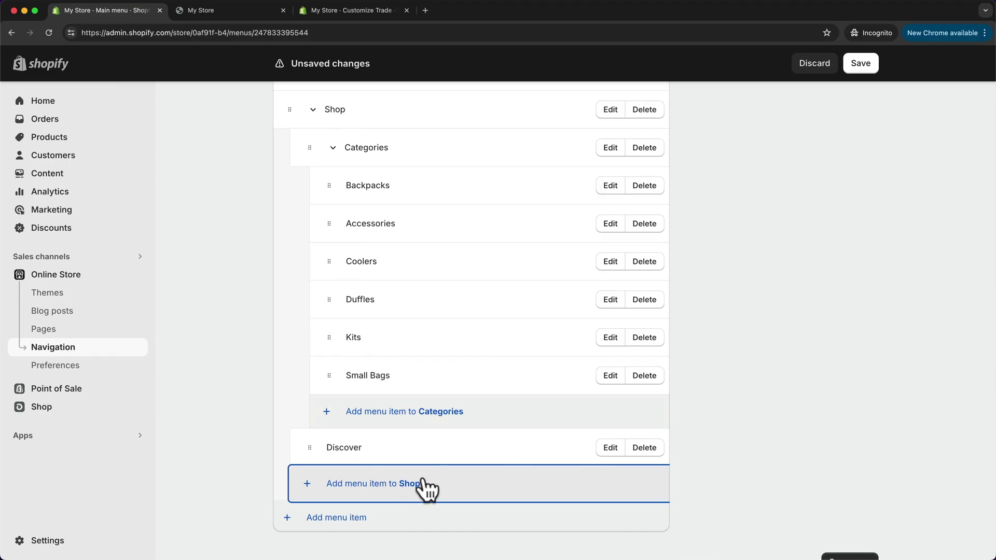
left_click(330, 485)
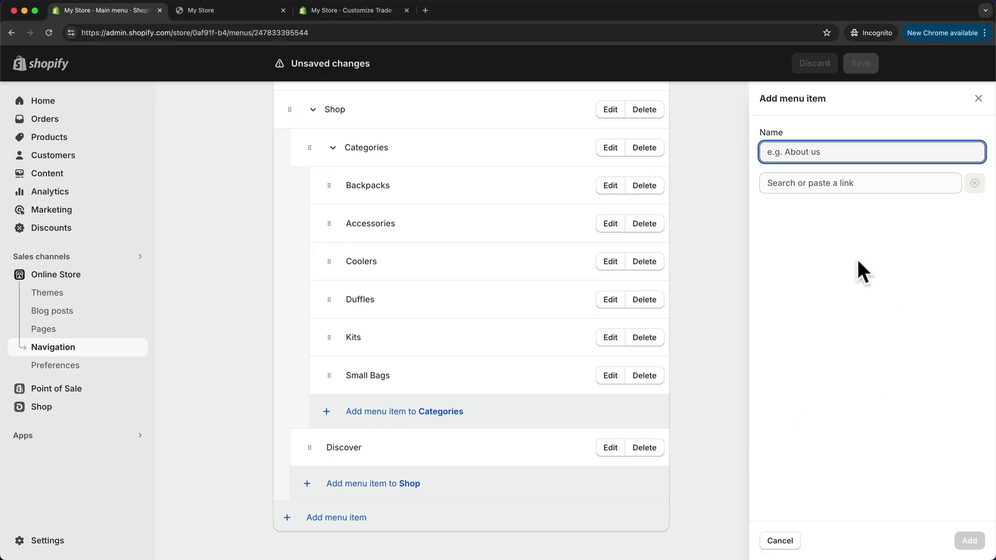
left_click(815, 184)
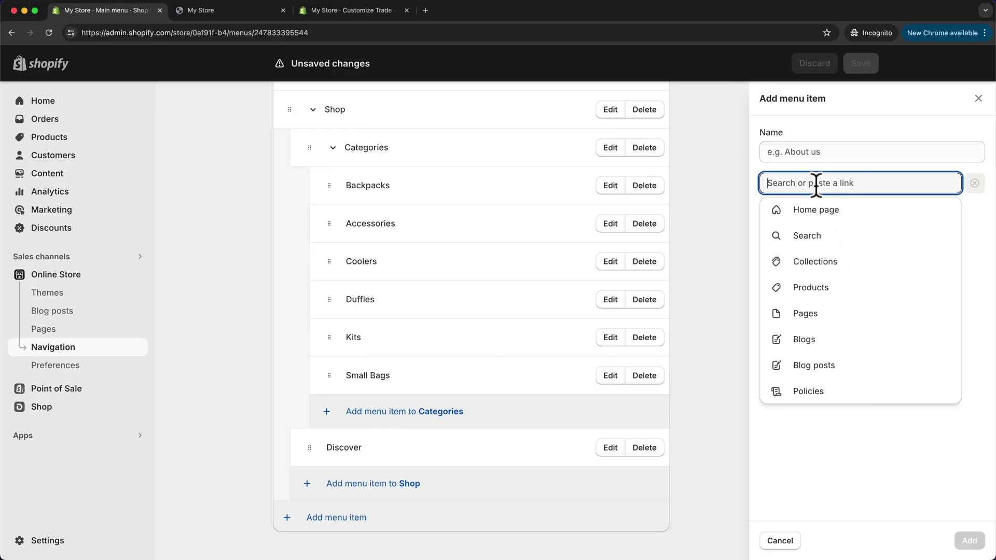
left_click(836, 261)
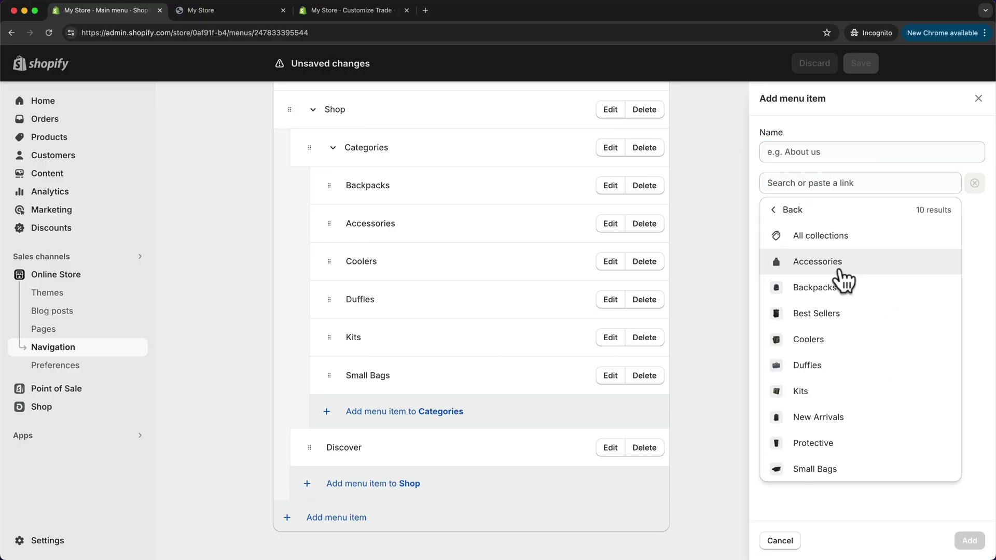
left_click(818, 418)
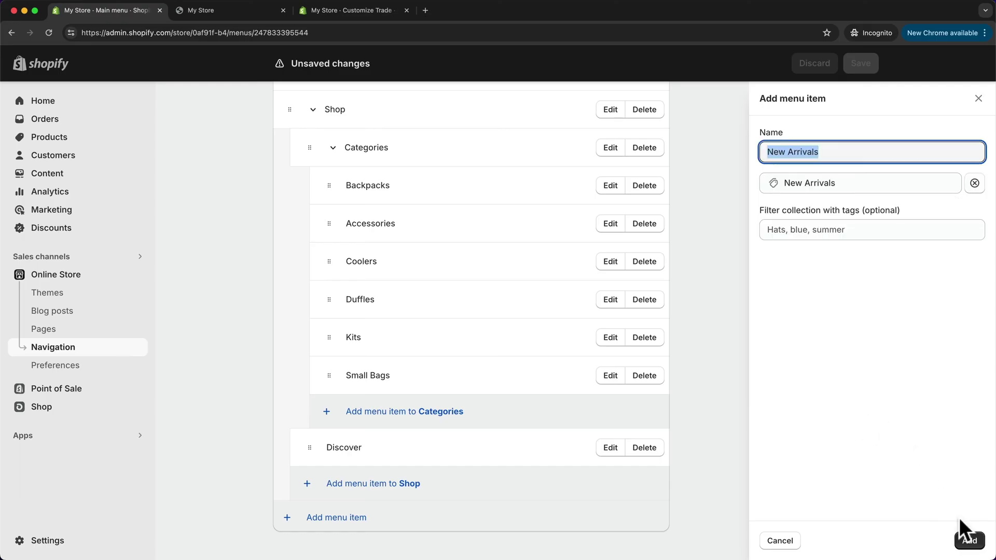
left_click(968, 541)
Add a menu item under Shop that links to the Best Sellers collection
left_click(382, 522)
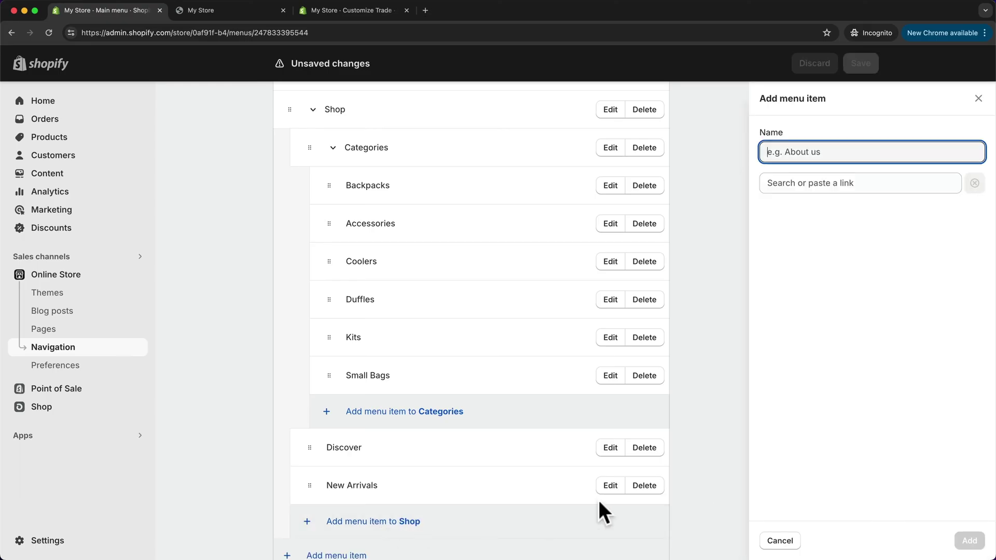
left_click(807, 186)
left_click(818, 261)
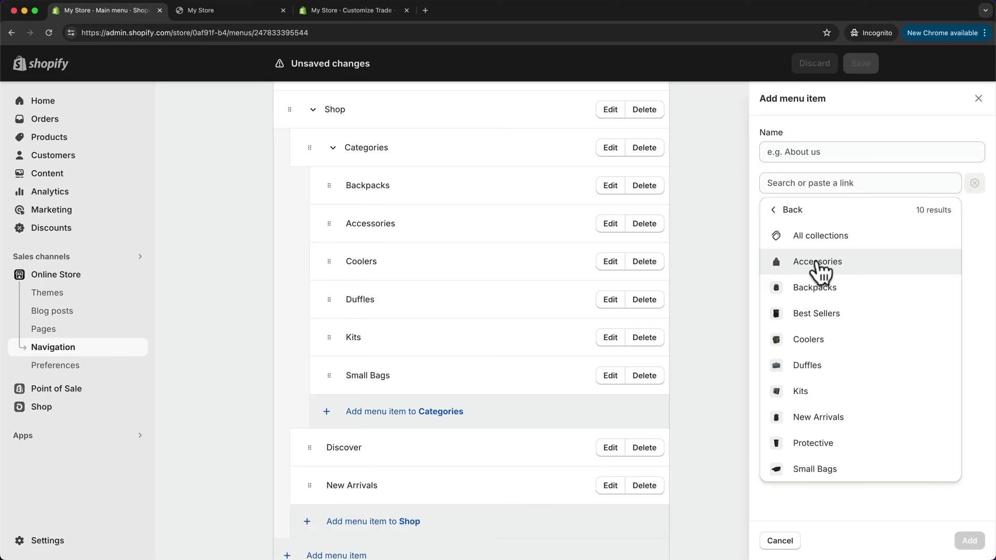
left_click(816, 313)
left_click(966, 539)
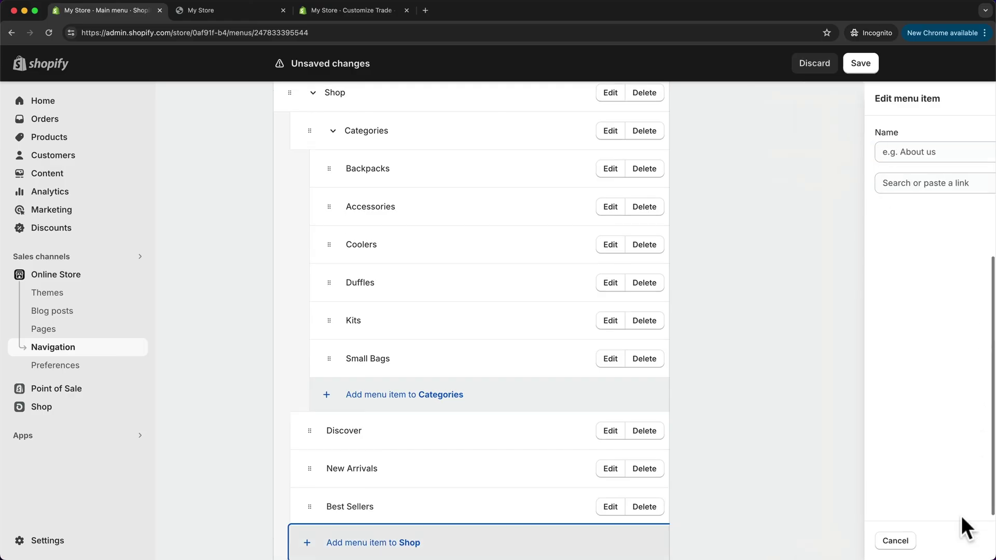
Add a menu item under Shop that links to the Protective collection
left_click(374, 491)
left_click(793, 184)
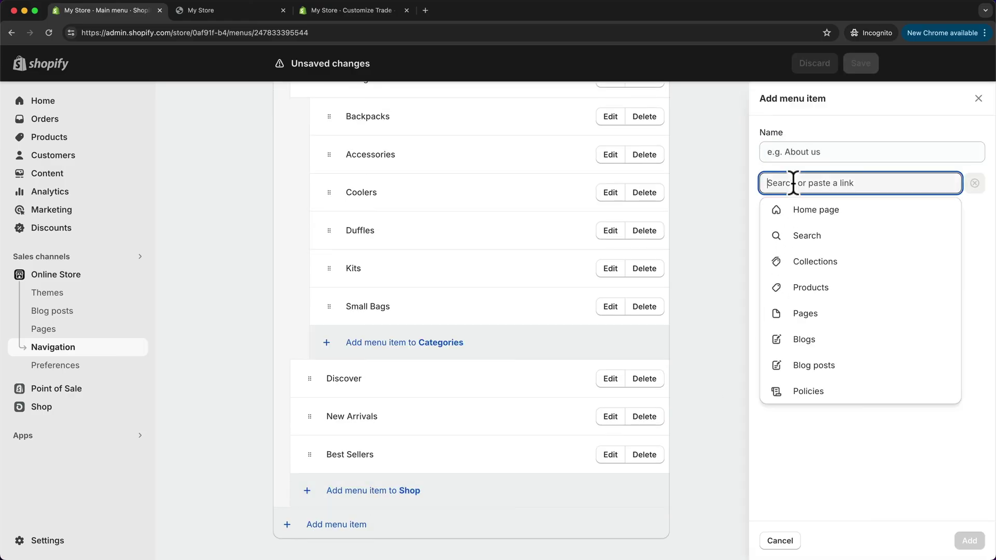
left_click(815, 261)
left_click(843, 444)
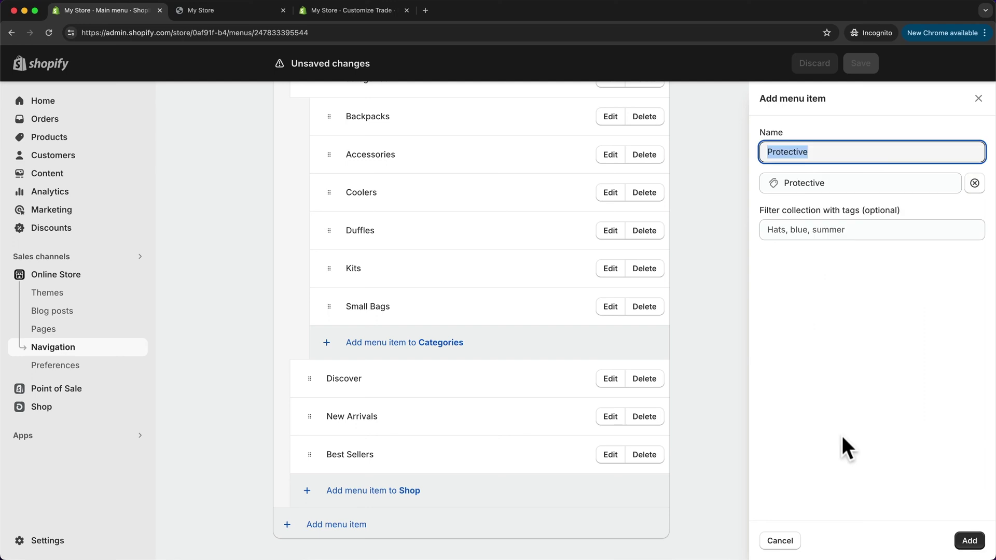
left_click(969, 541)
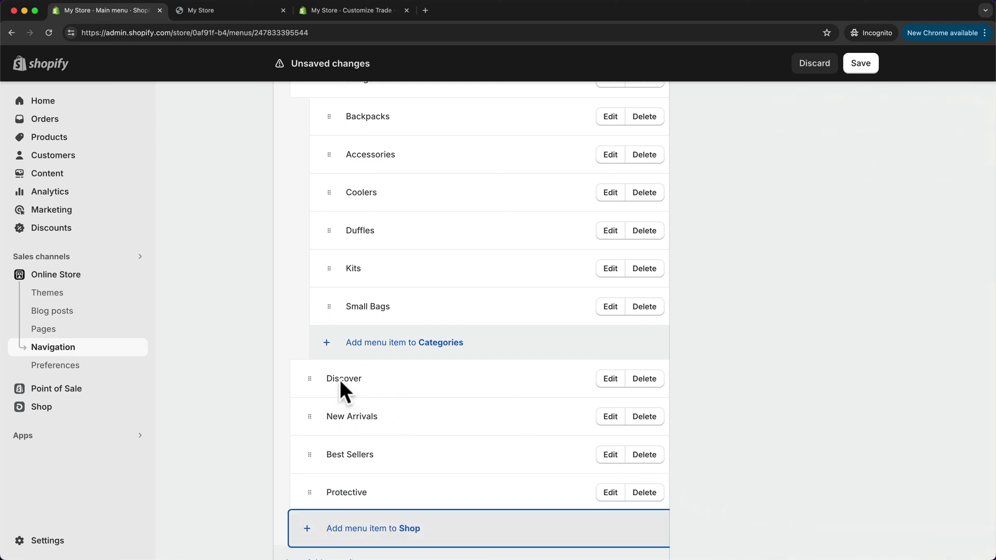
Nest New Arrivals, Best Sellers and Protective under Discover, and save the menu
left_click_drag(310, 416, 333, 417)
left_click_drag(310, 487, 326, 415)
left_click_drag(310, 476, 329, 456)
scroll(737, 402, "down", 2)
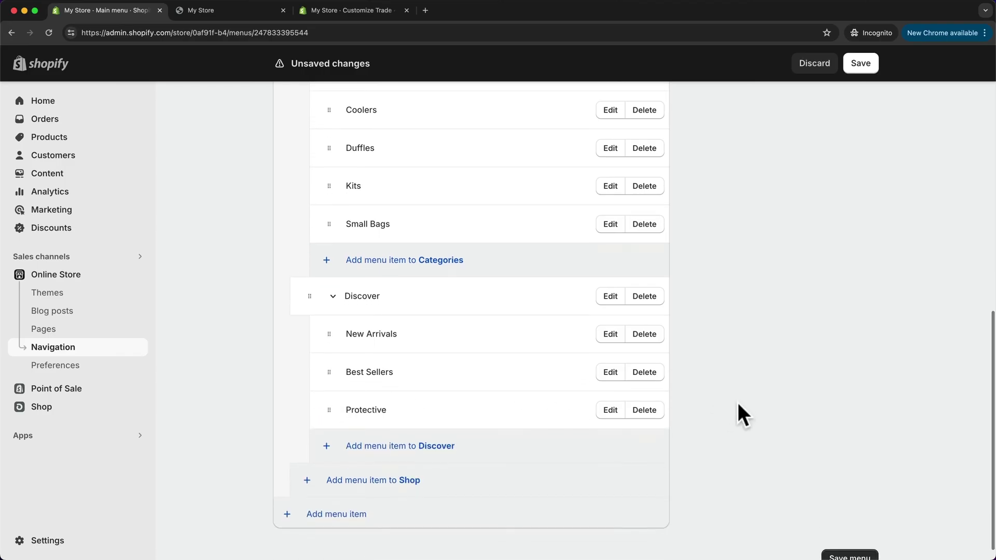
left_click(840, 542)
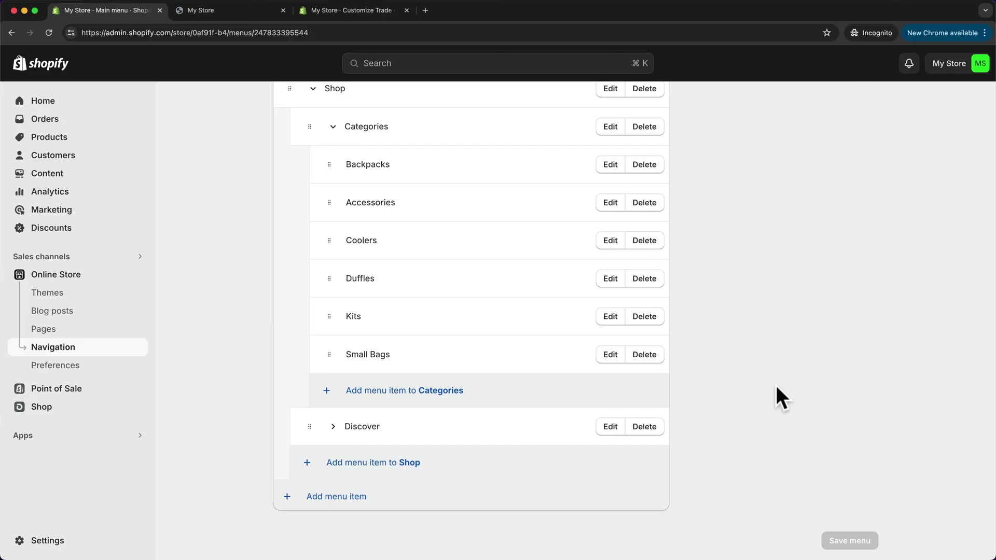
Add a menu item named Featured under Shop that links to All products
left_click(371, 462)
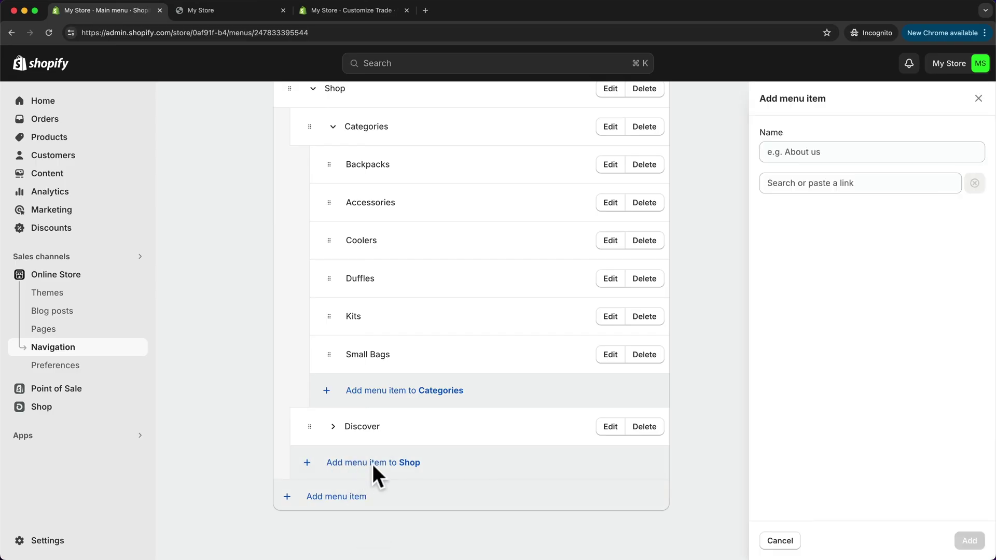
left_click(805, 183)
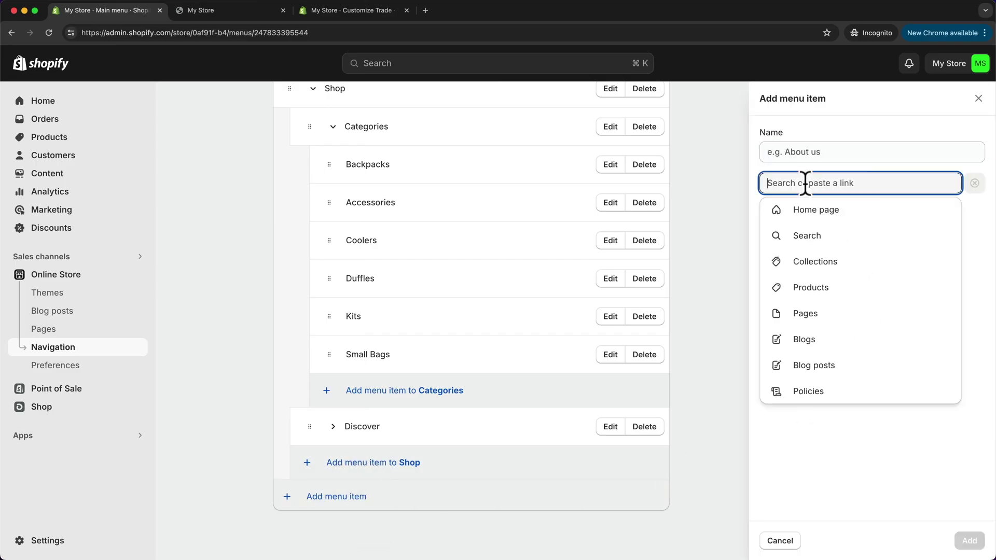
left_click(820, 290)
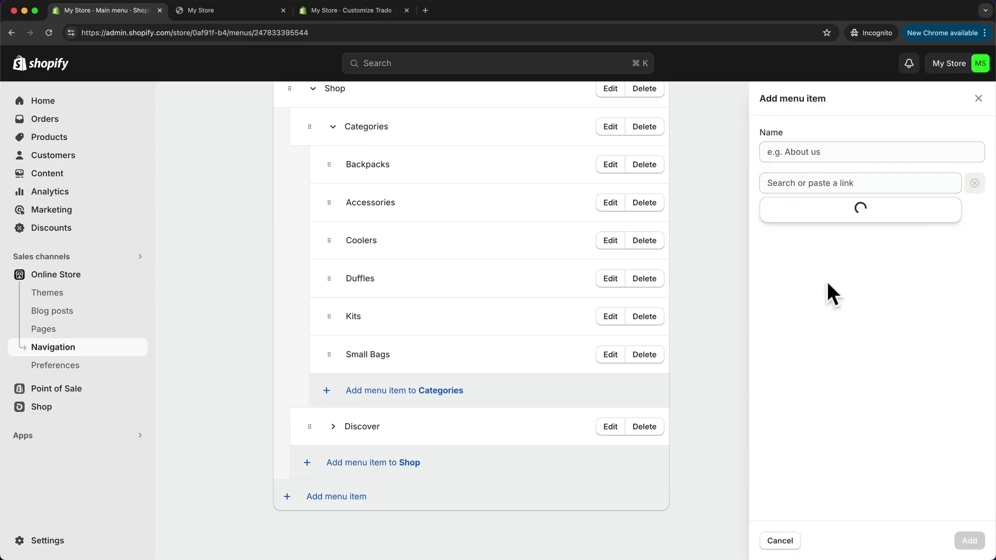
left_click(825, 236)
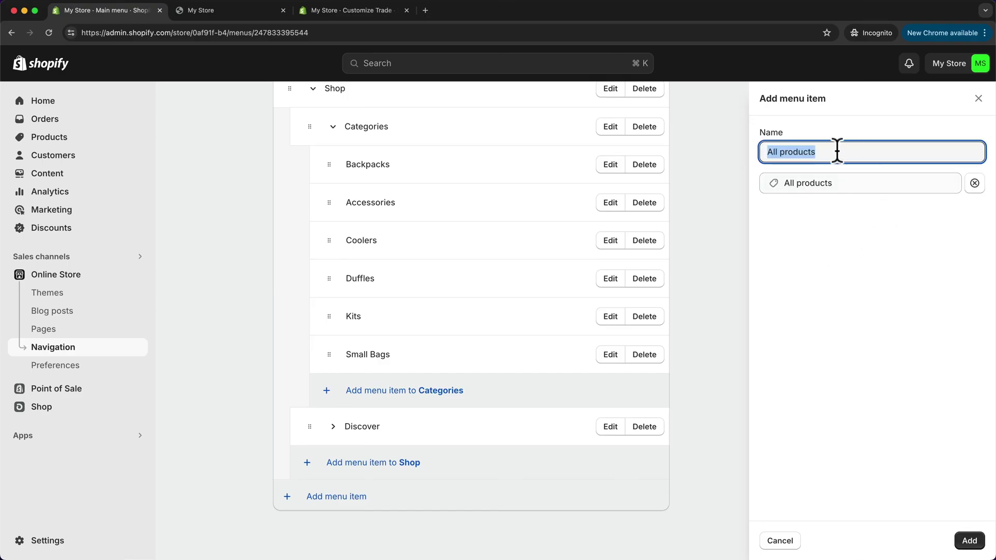
type("F")
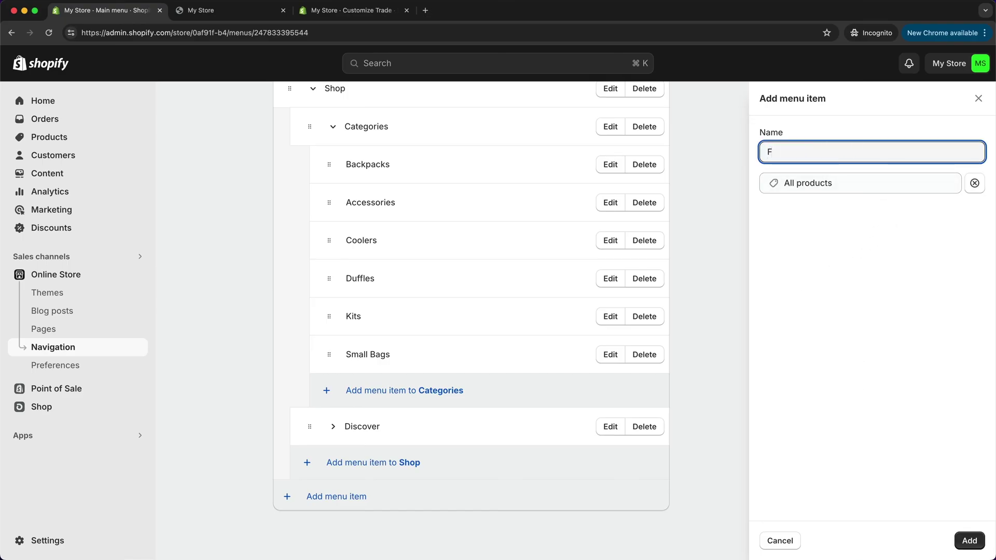
type("eatured")
left_click(968, 540)
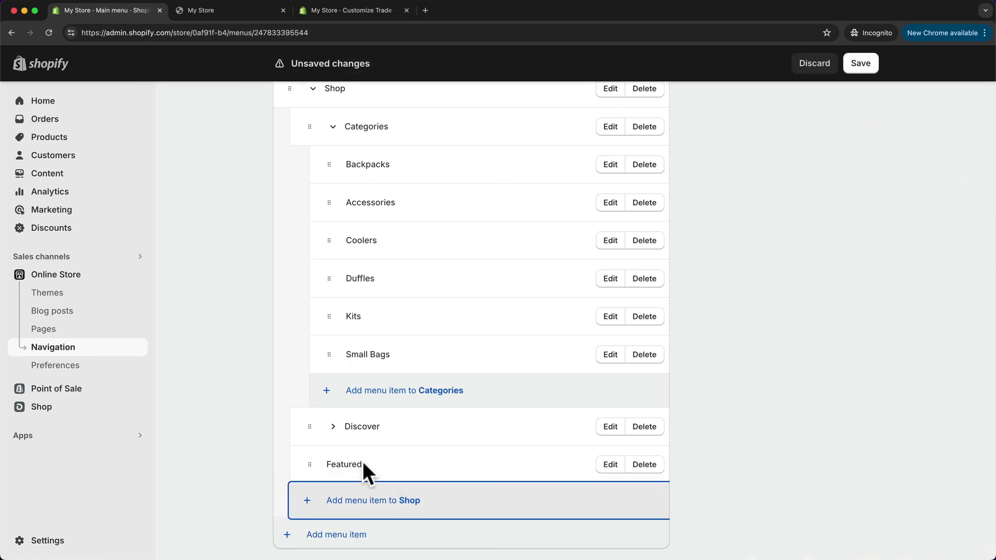
Add a menu item under Shop that links to the EXPLORER LIMITED product
left_click(341, 499)
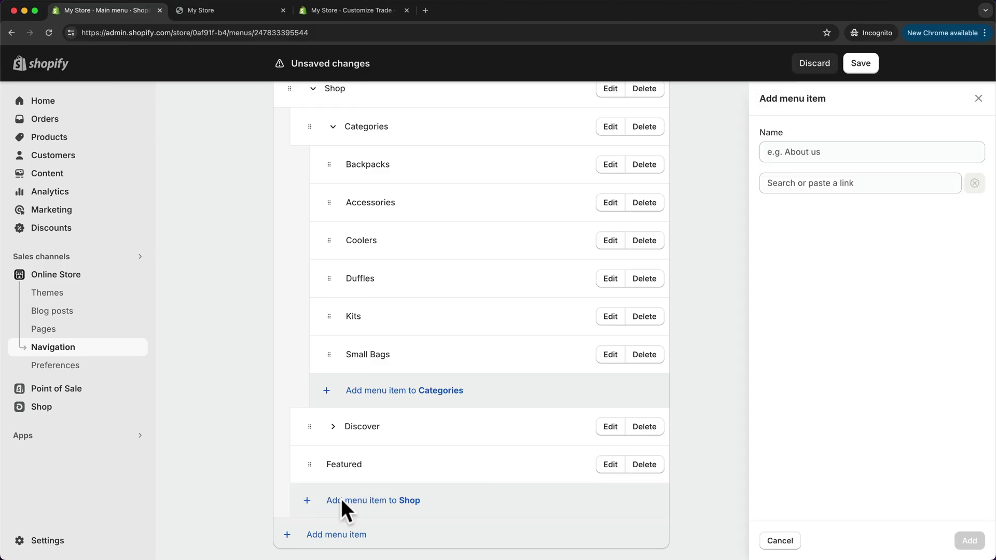
left_click(816, 183)
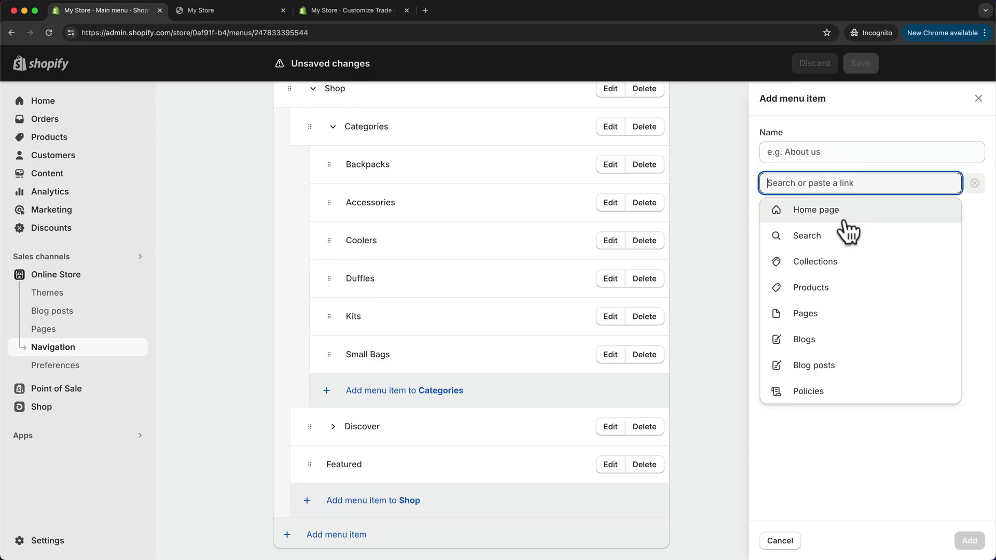
left_click(830, 288)
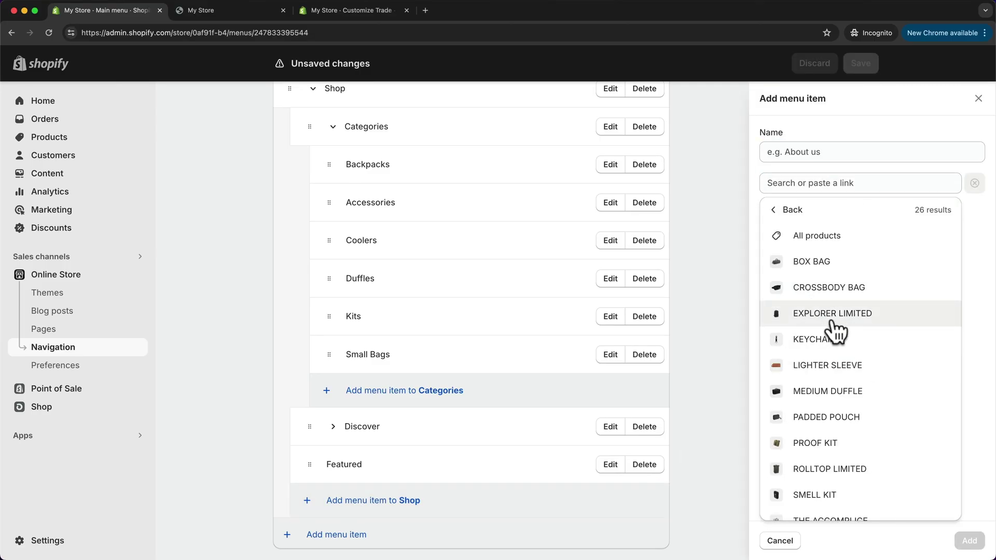
left_click(833, 314)
left_click(968, 540)
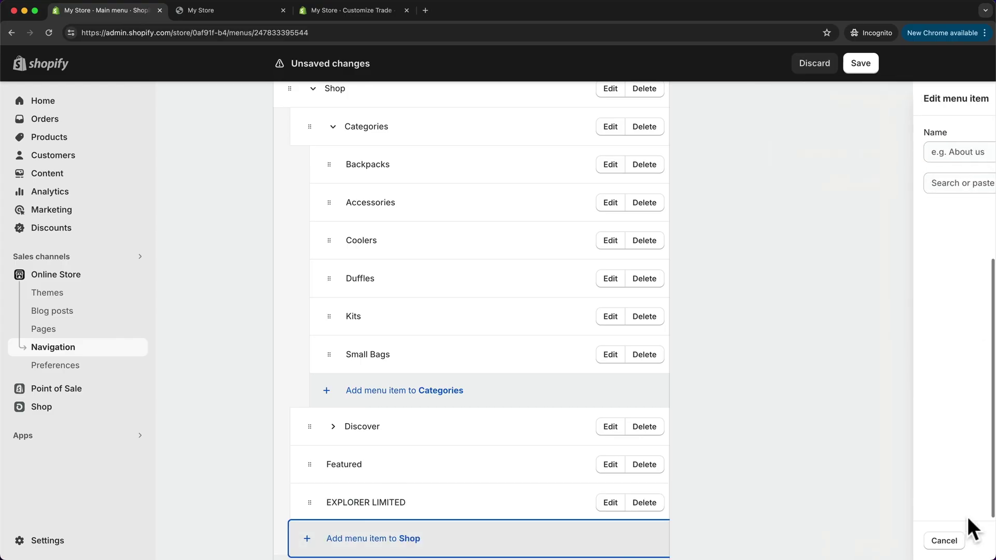
Add a menu item under Shop that links to the PROOF KIT product
left_click(382, 539)
left_click(817, 183)
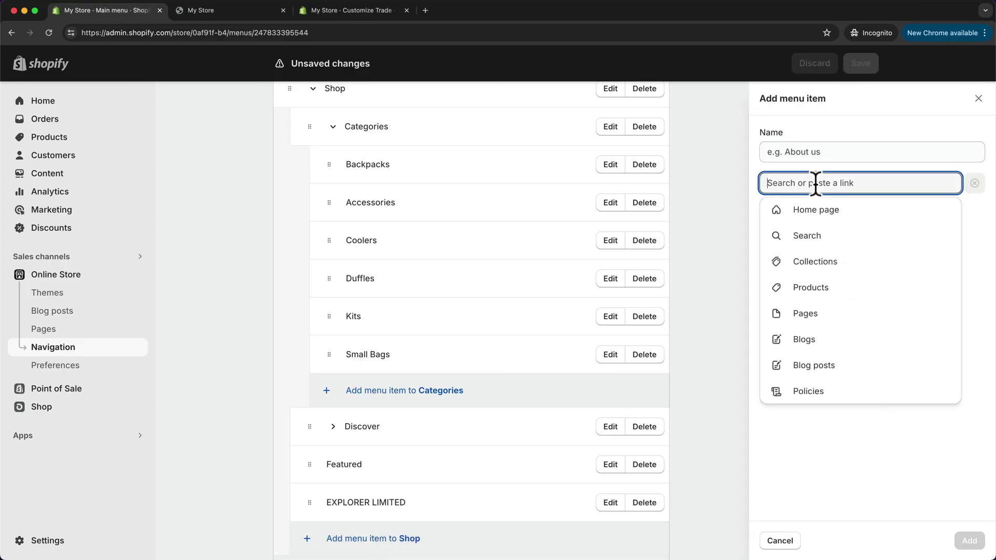
left_click(823, 288)
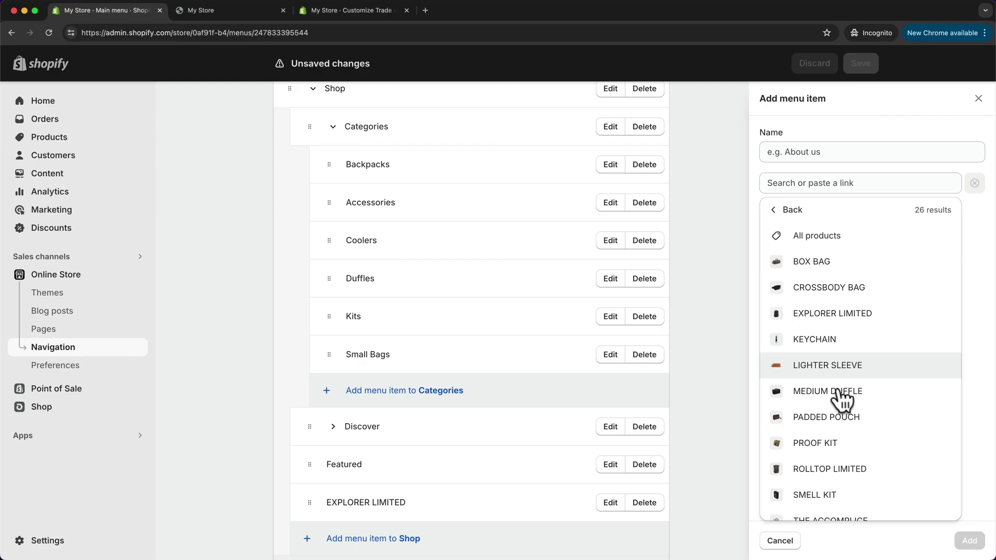
left_click(830, 445)
left_click(967, 540)
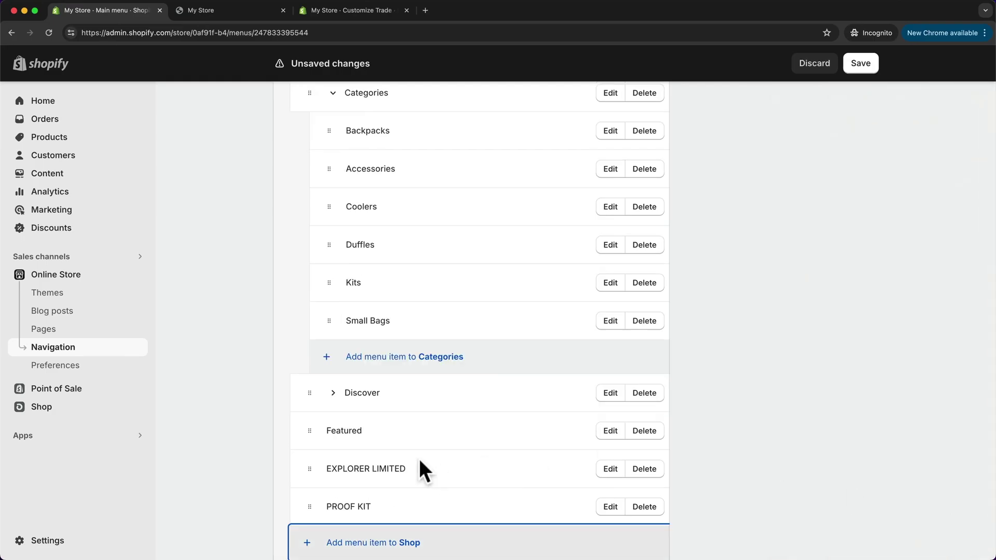
Nest EXPLORER LIMITED and PROOF KIT under Featured, and save the menu
left_click_drag(310, 468, 347, 456)
left_click_drag(317, 527, 342, 496)
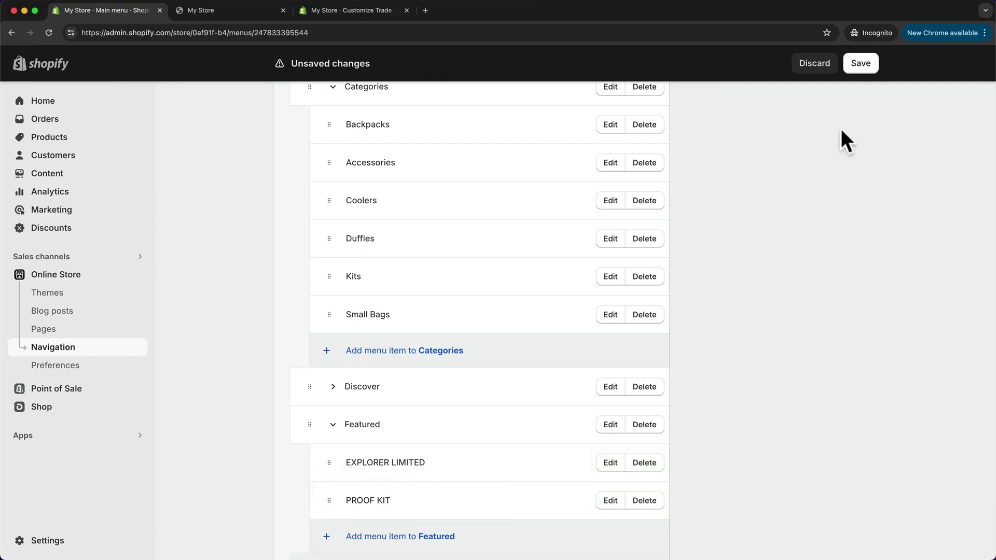
left_click(861, 65)
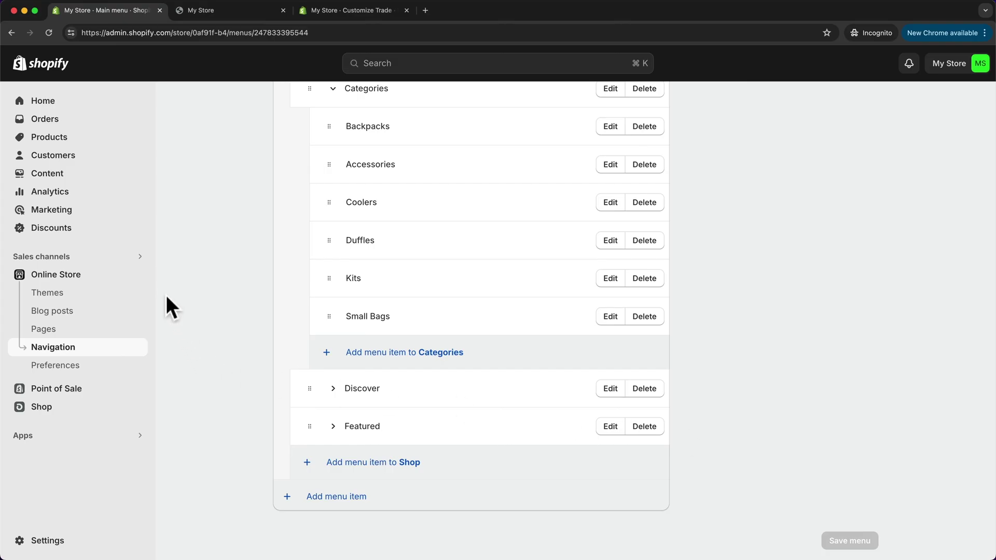
Open the storefront to check the Categories, Discover and Featured columns in the Shop dropdown, and return to the menu editor
left_click(138, 273)
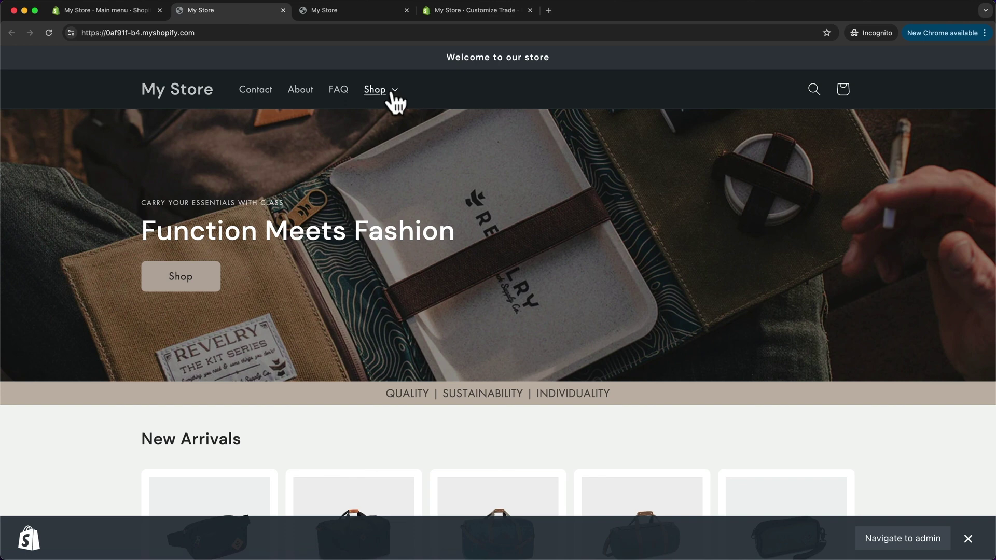
left_click(393, 95)
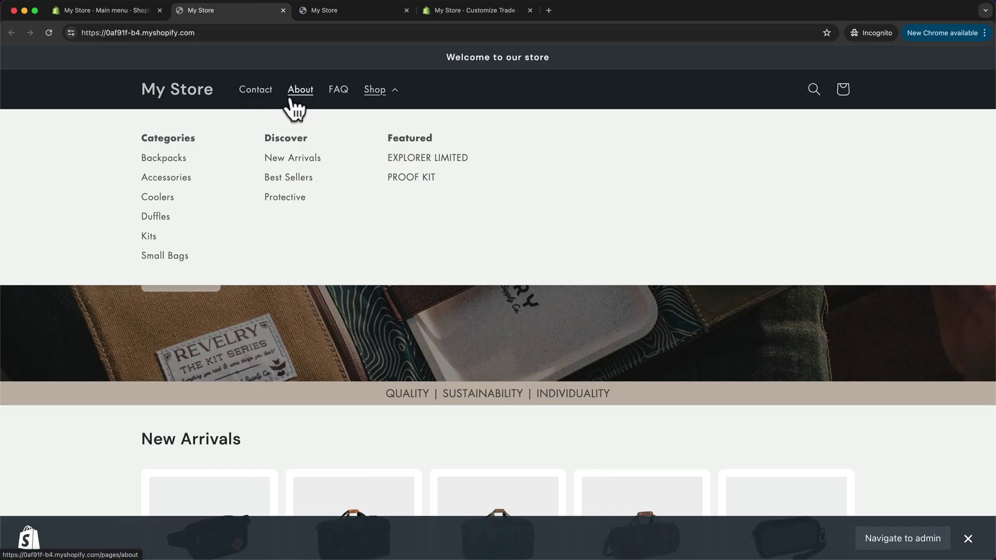
left_click(103, 10)
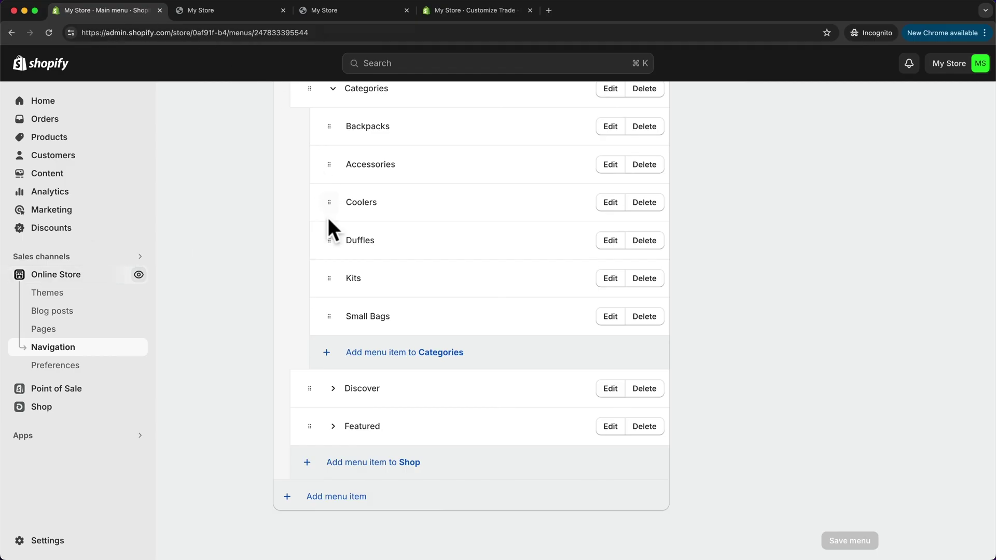
Reorder the top-level menu items to Shop, About, FAQ, Contact, and save the menu
scroll(328, 231, "up", 6)
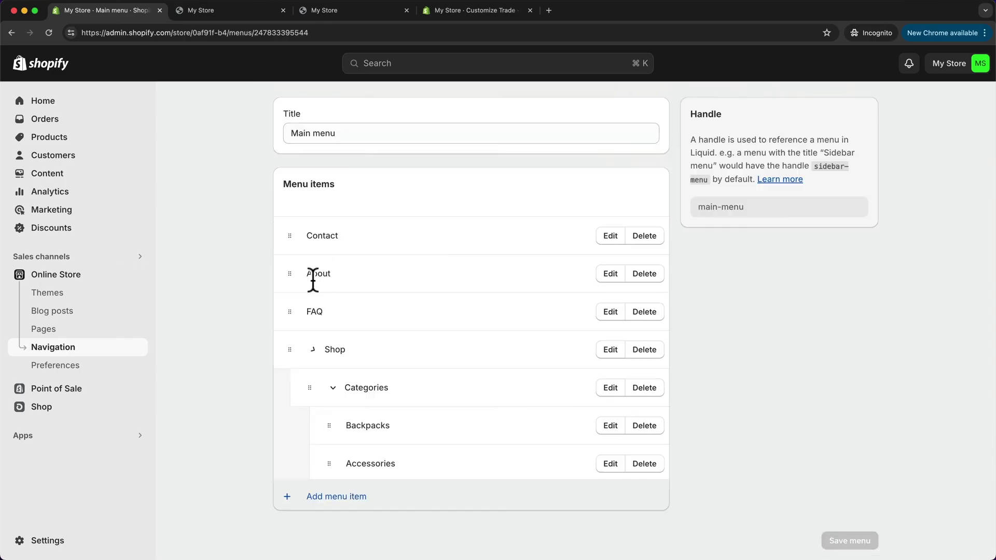
scroll(316, 322, "up", 2)
left_click_drag(282, 418, 292, 315)
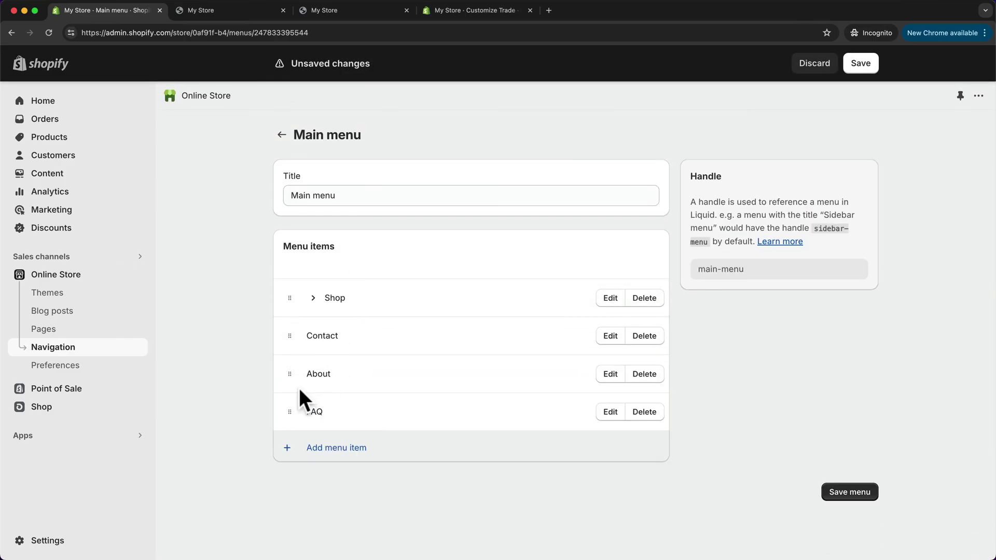
left_click_drag(289, 375, 288, 335)
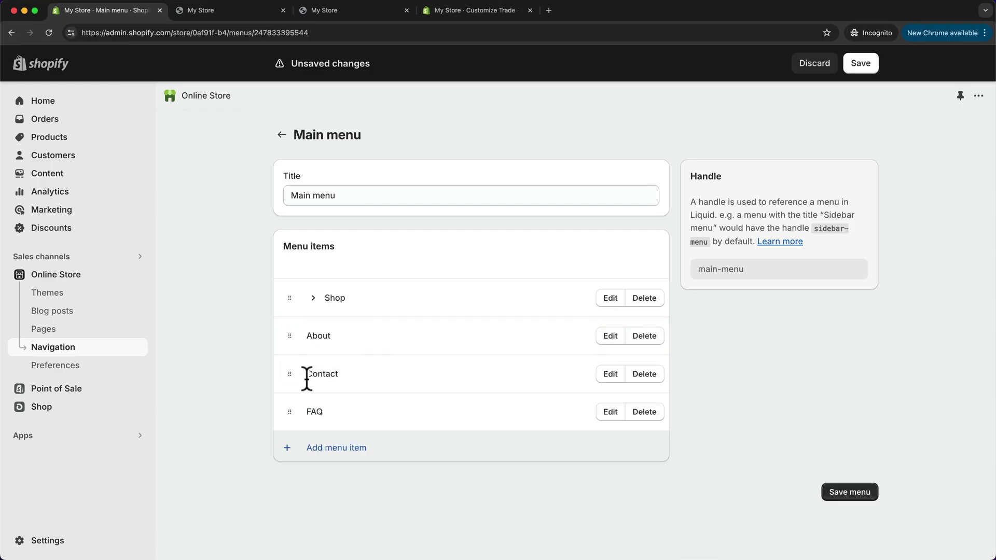
left_click_drag(289, 413, 289, 378)
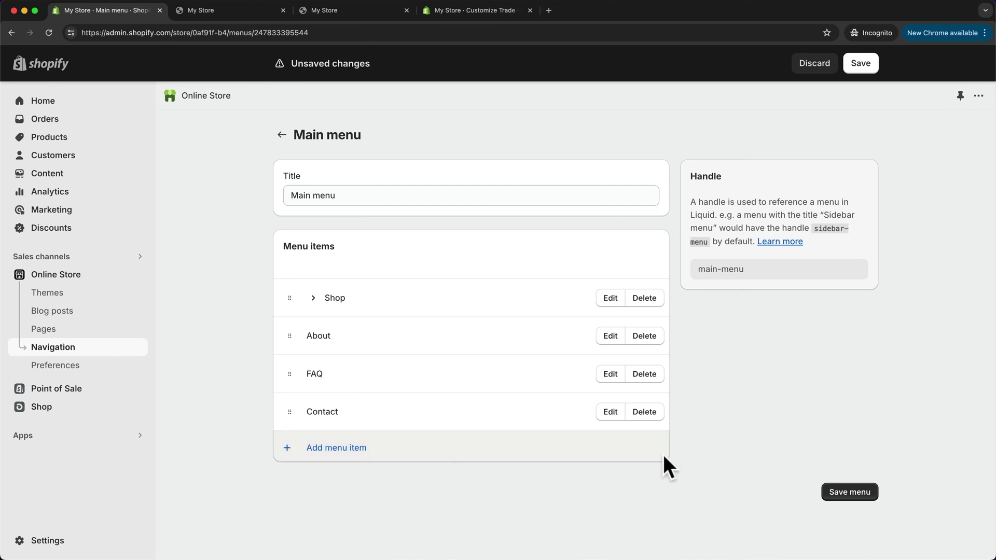
left_click(853, 494)
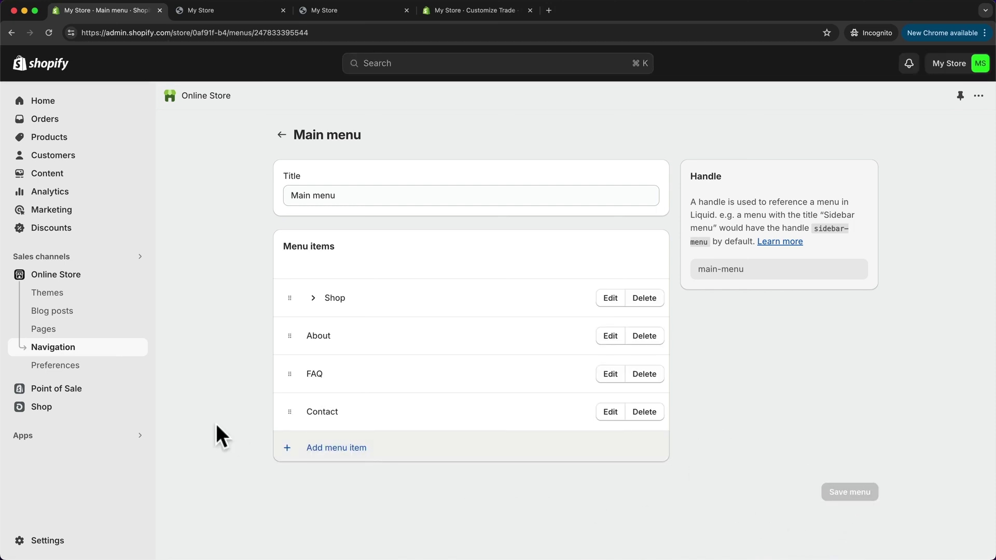
Open the storefront to check the header's new item order, and expand and collapse the Shop dropdown
left_click(136, 275)
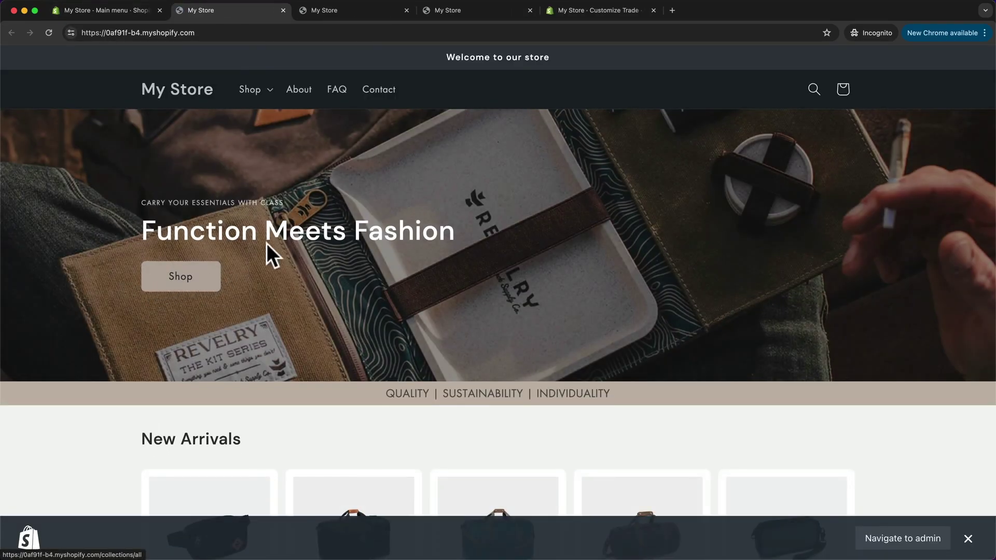
left_click(253, 90)
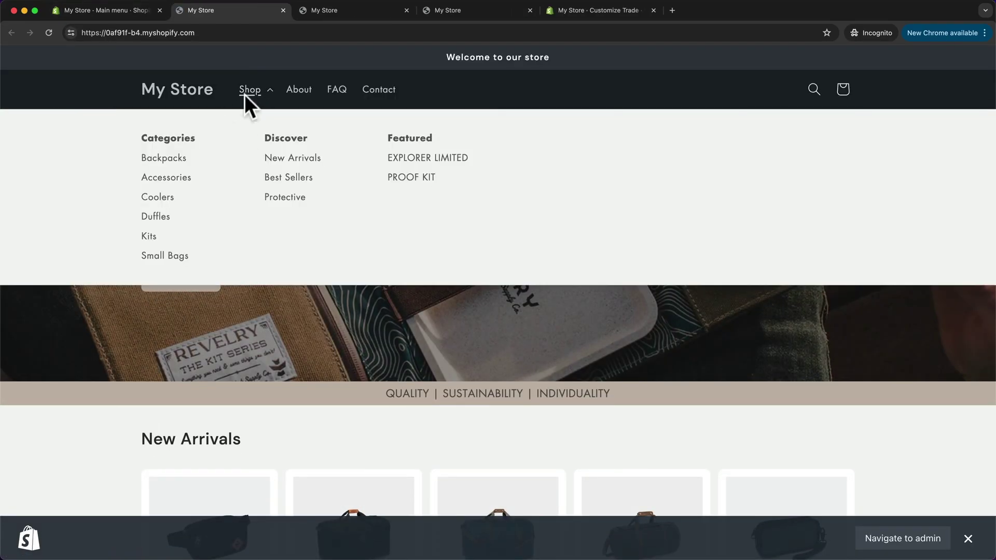
left_click(249, 91)
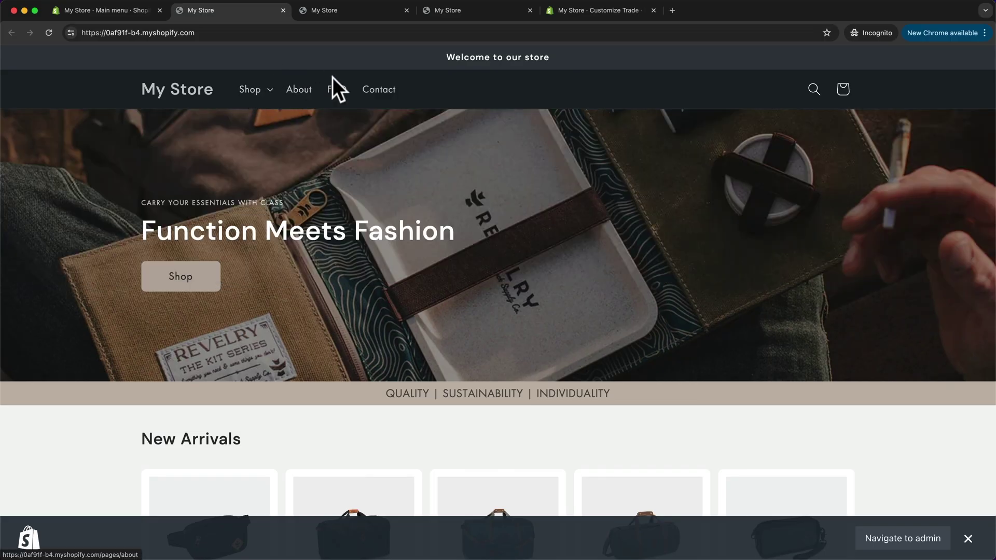